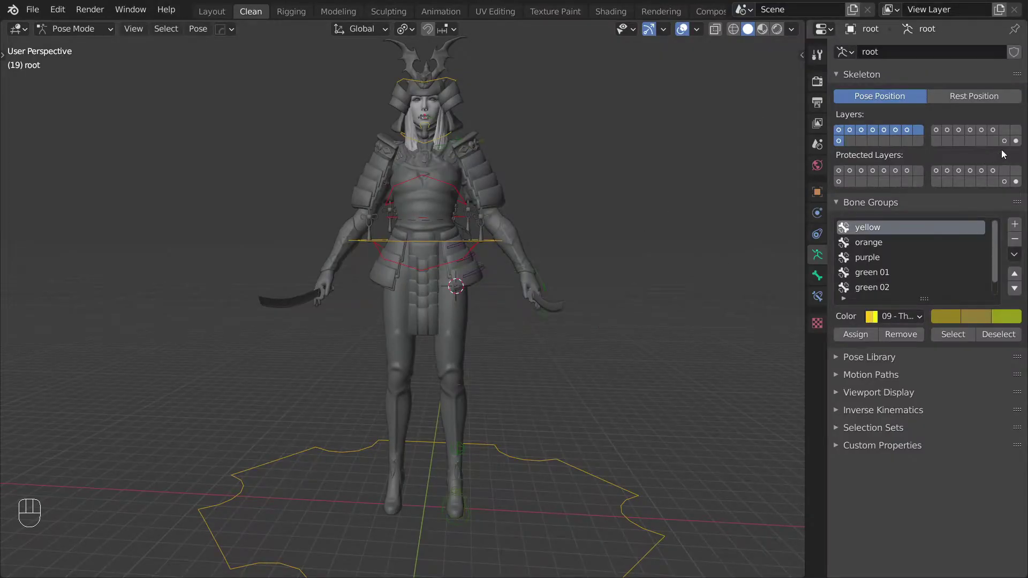
Step: Isolate the armature's last bone layer, inspect the bone names with X-ray enabled, and hide the names again
{"action": "left_click", "coordinate": [1016, 141]}
{"action": "key", "text": "q"}
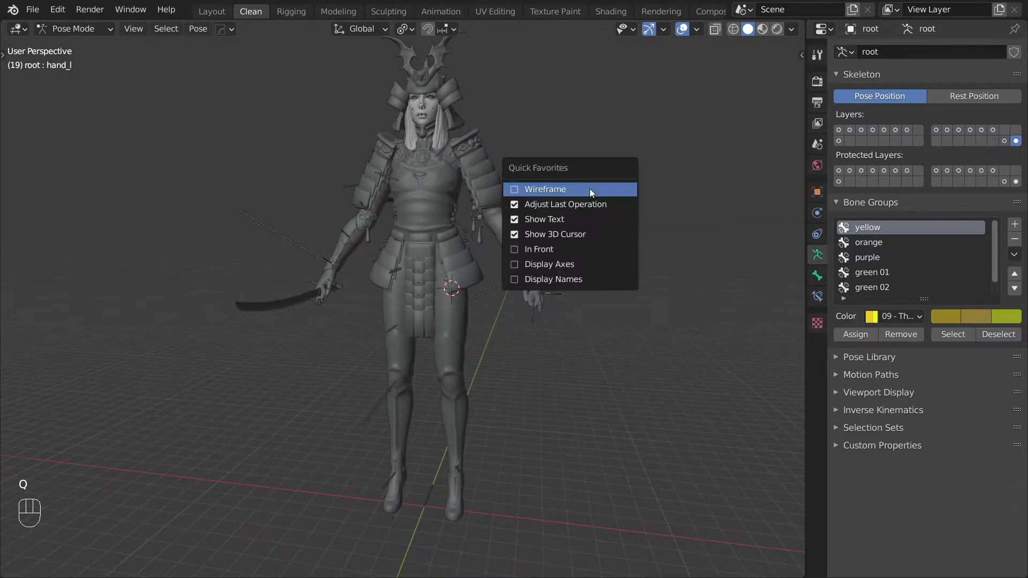
{"action": "left_click", "coordinate": [554, 279]}
{"action": "key", "text": "alt+z"}
{"action": "scroll", "coordinate": [460, 265], "scroll_direction": "up", "scroll_amount": 5}
{"action": "scroll", "coordinate": [460, 265], "scroll_direction": "up", "scroll_amount": 3}
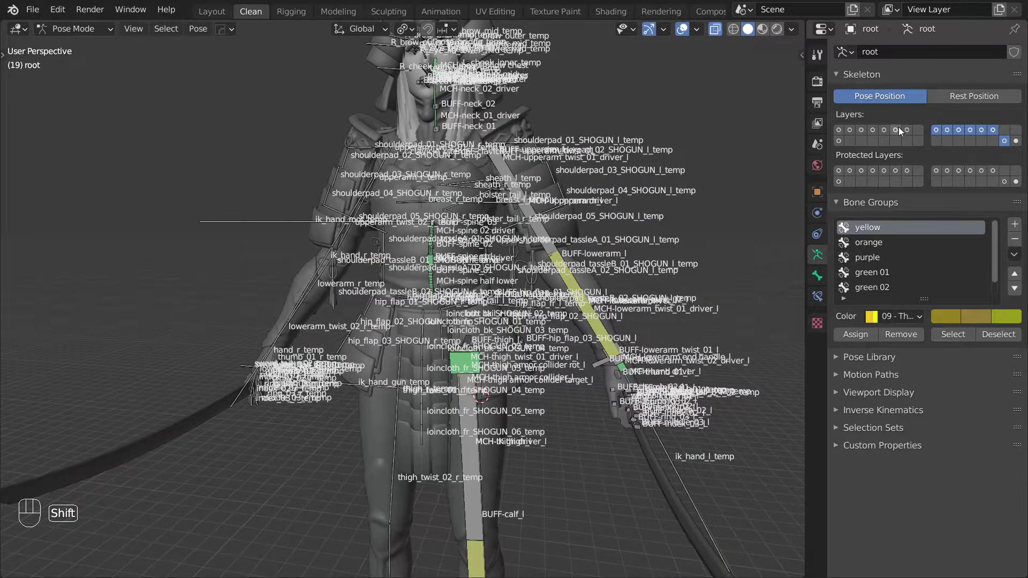
{"action": "left_click", "coordinate": [839, 140], "text": "shift"}
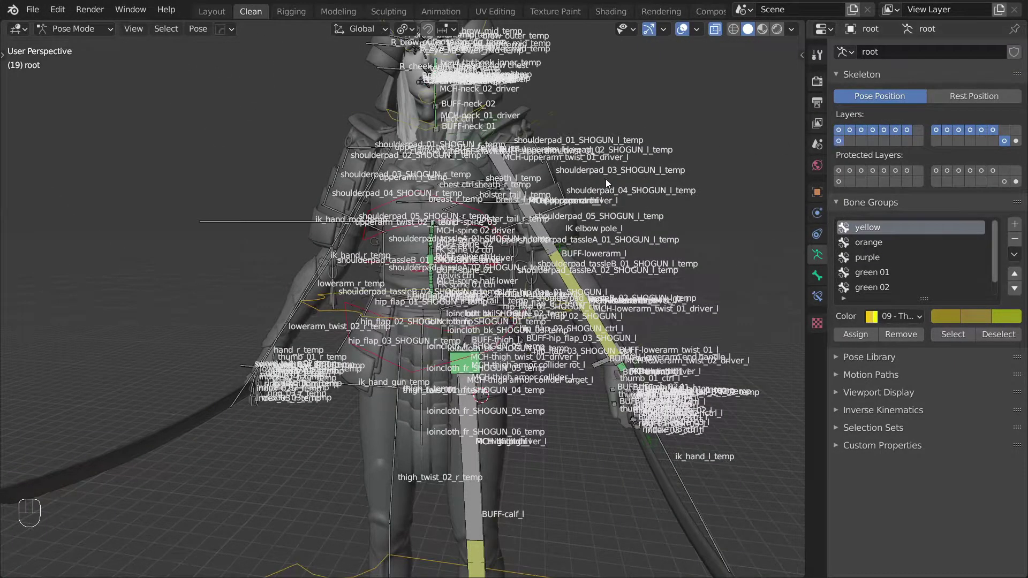
{"action": "key", "text": "q"}
{"action": "left_click", "coordinate": [605, 184]}
{"action": "scroll", "coordinate": [543, 251], "scroll_direction": "down", "scroll_amount": 1}
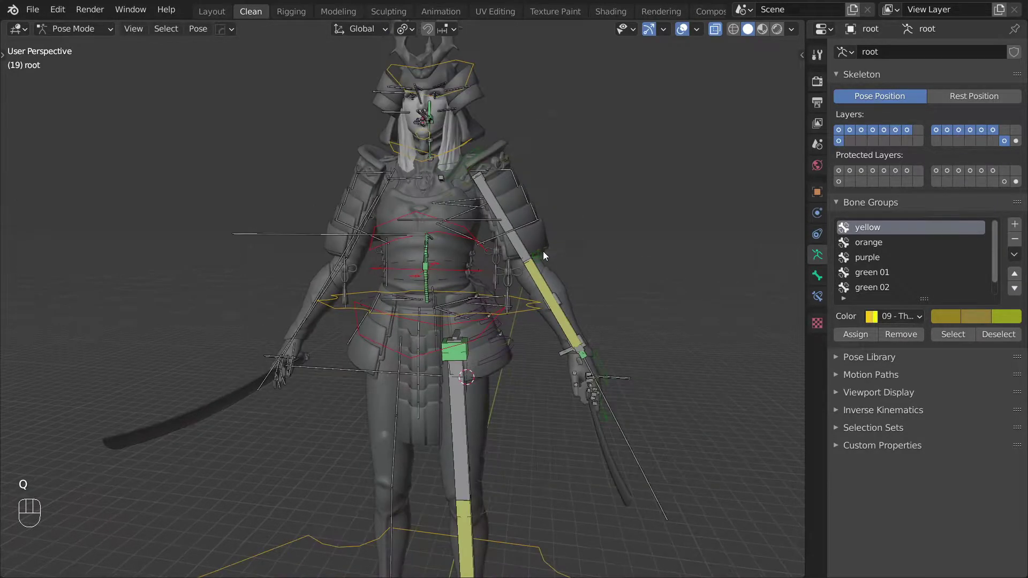
Step: Enter Edit Mode in front orthographic view and select all bones of the armature except those on the last layer
{"action": "middle_click_drag", "start_coordinate": [540, 295], "coordinate": [509, 245], "text": "shift"}
{"action": "key", "text": "KP_1"}
{"action": "key", "text": "KP_5"}
{"action": "scroll", "coordinate": [402, 257], "scroll_direction": "down", "scroll_amount": 5}
{"action": "key", "text": "Tab"}
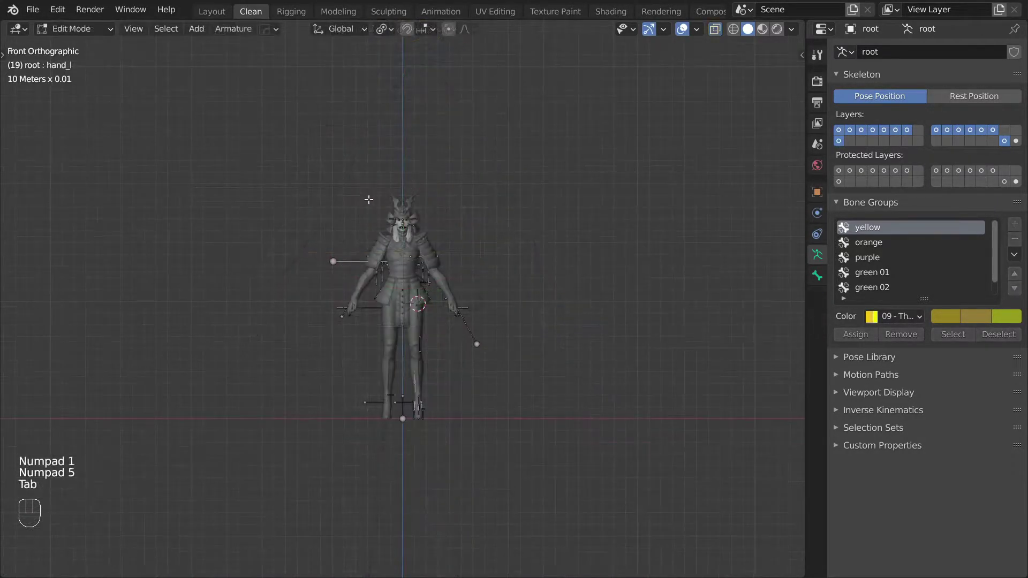
{"action": "left_click_drag", "start_coordinate": [283, 162], "coordinate": [529, 457]}
{"action": "scroll", "coordinate": [403, 299], "scroll_direction": "up", "scroll_amount": 7}
{"action": "key", "text": "alt+z"}
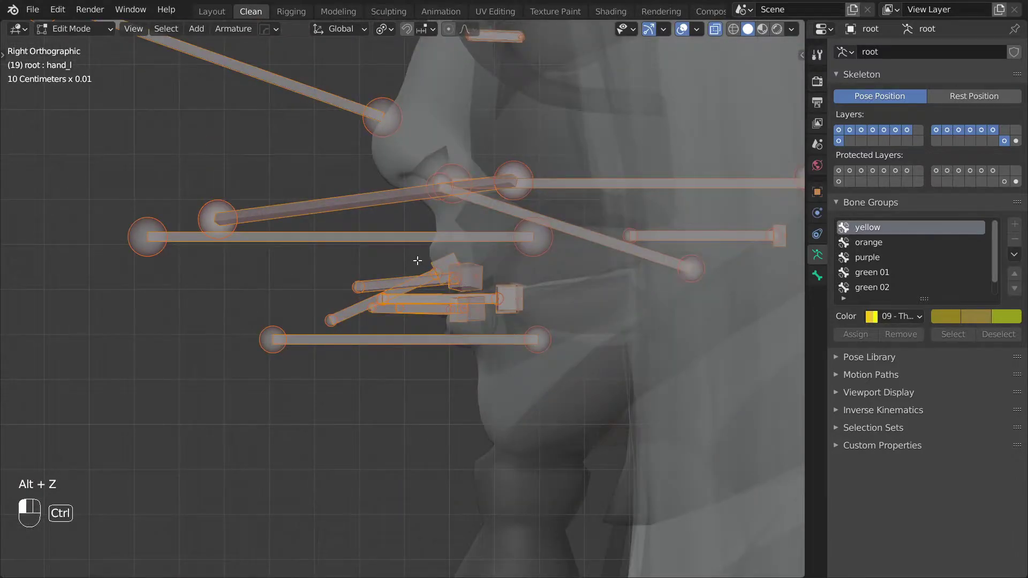
{"action": "left_click_drag", "start_coordinate": [417, 261], "coordinate": [525, 325], "text": "ctrl"}
{"action": "left_click_drag", "start_coordinate": [318, 262], "coordinate": [417, 328], "text": "ctrl"}
{"action": "key", "text": "KP_1"}
{"action": "key", "text": "Home"}
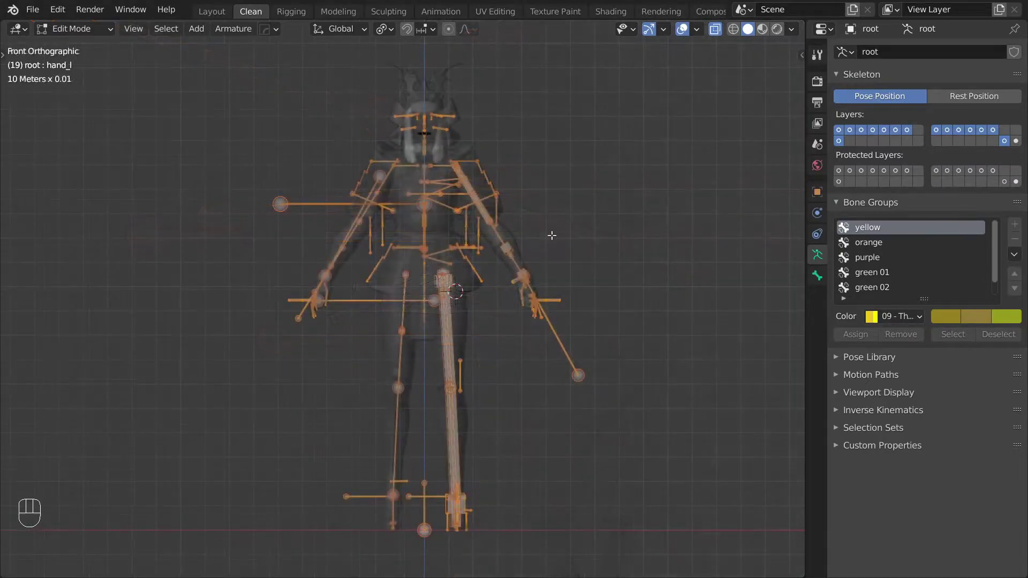
Step: Symmetrize the selected bones with the direction set to +X to -X
{"action": "key", "text": "space"}
{"action": "type", "text": "symm"}
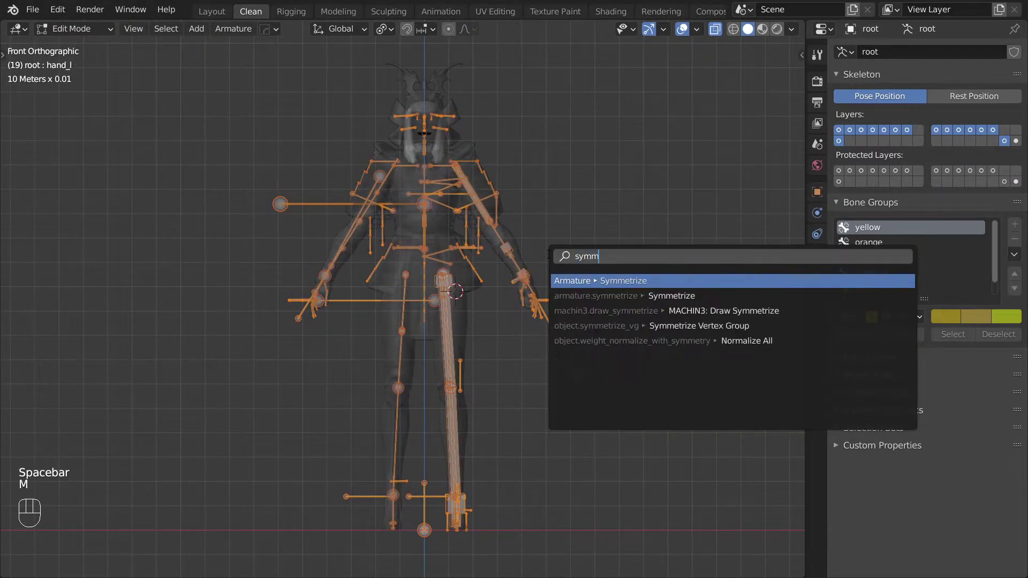
{"action": "key", "text": "Return"}
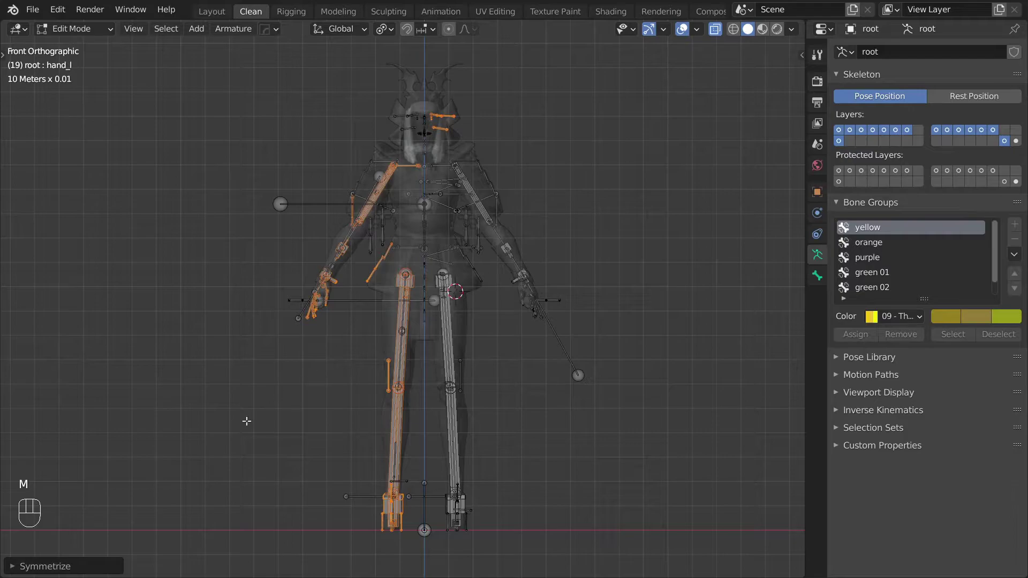
{"action": "left_click", "coordinate": [88, 567]}
{"action": "left_click", "coordinate": [120, 561]}
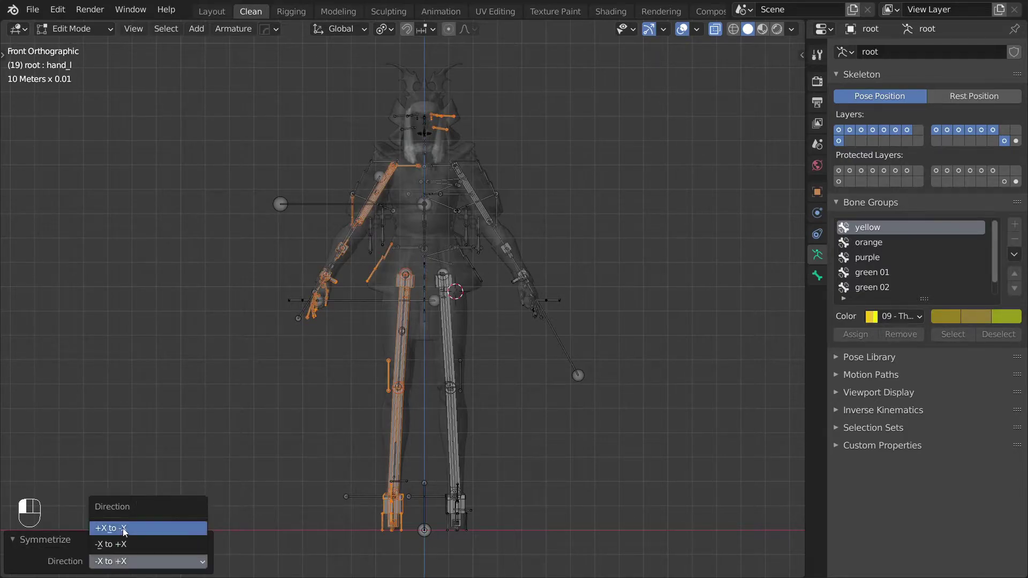
{"action": "left_click", "coordinate": [151, 530]}
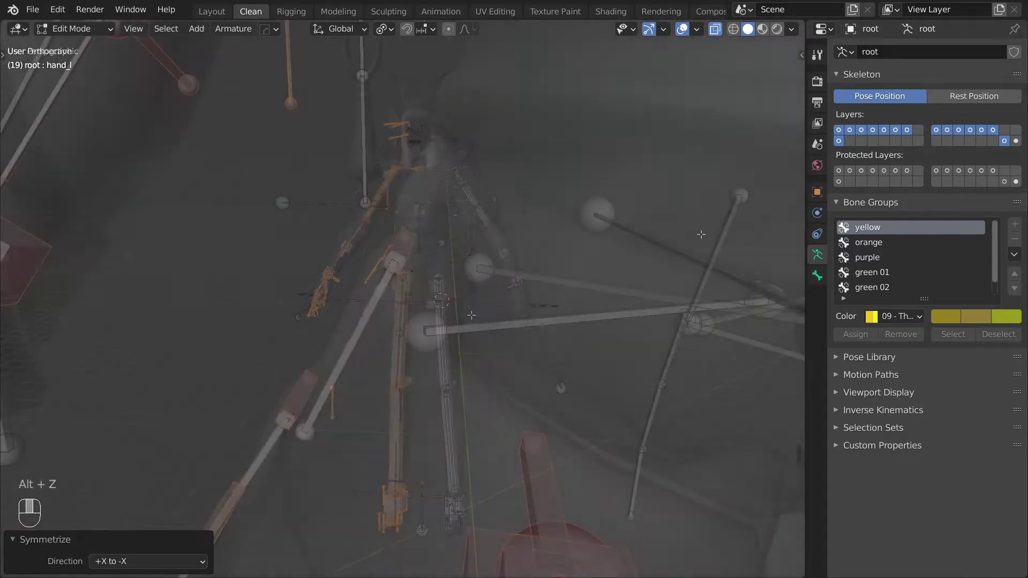
Step: Show the last bone layer and the bone names, and identify BUFF-hip_flap_01_SHOGUN_r beside hip_flap_01_SHOGUN_r
{"action": "left_click", "coordinate": [1017, 140], "text": "shift"}
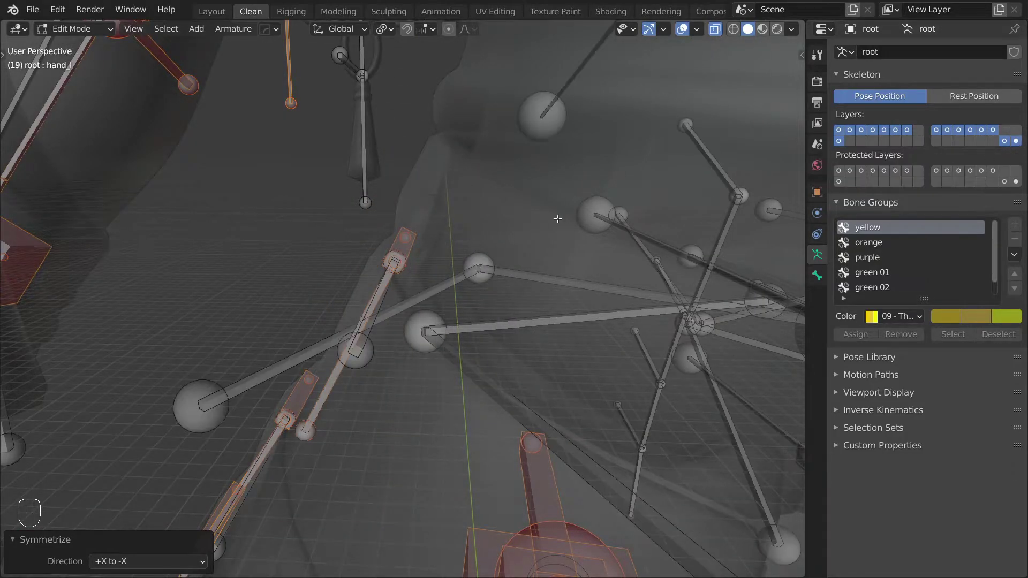
{"action": "middle_click_drag", "start_coordinate": [616, 188], "coordinate": [500, 278]}
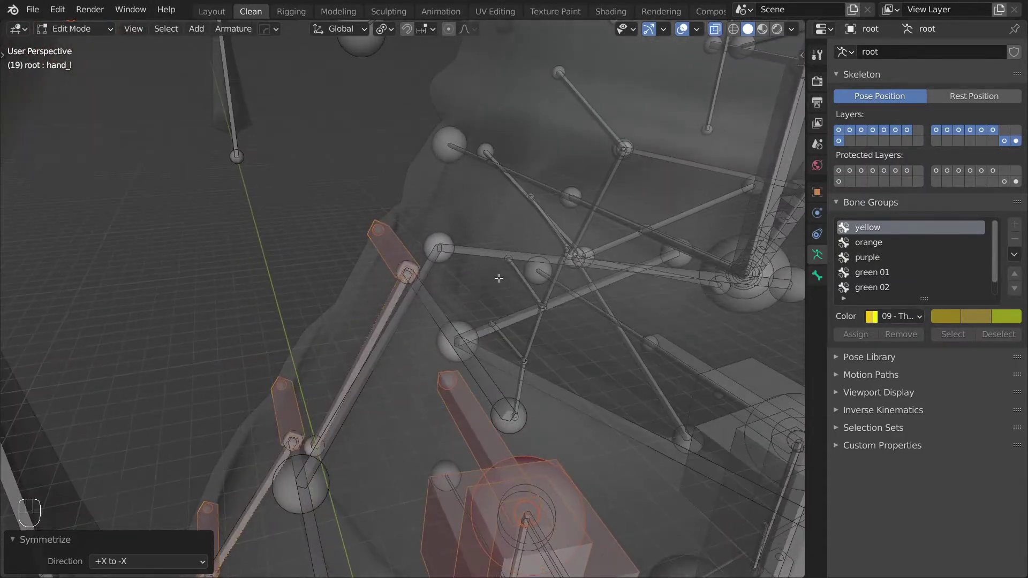
{"action": "left_click", "coordinate": [400, 257]}
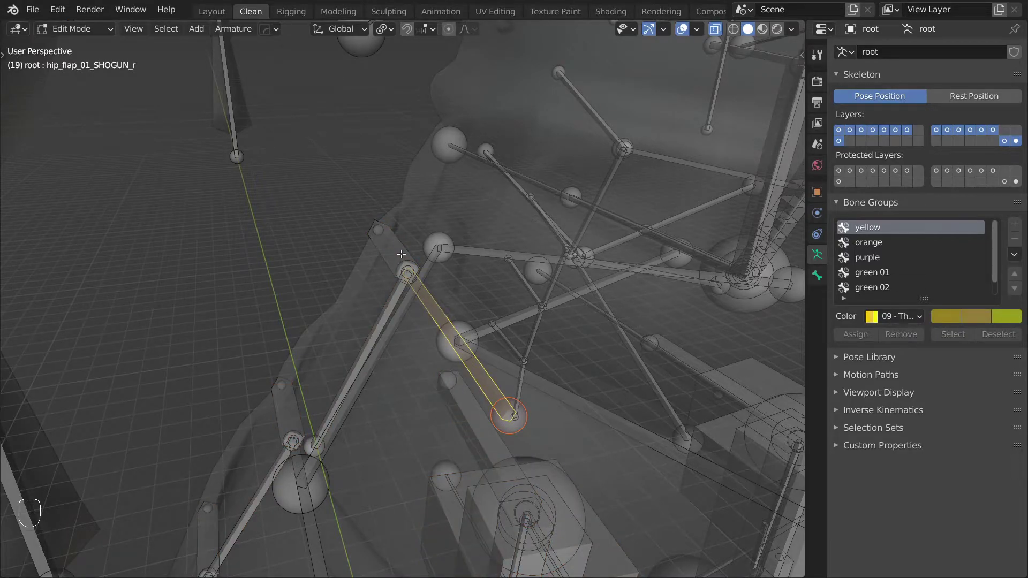
{"action": "key", "text": "q"}
{"action": "left_click", "coordinate": [404, 251]}
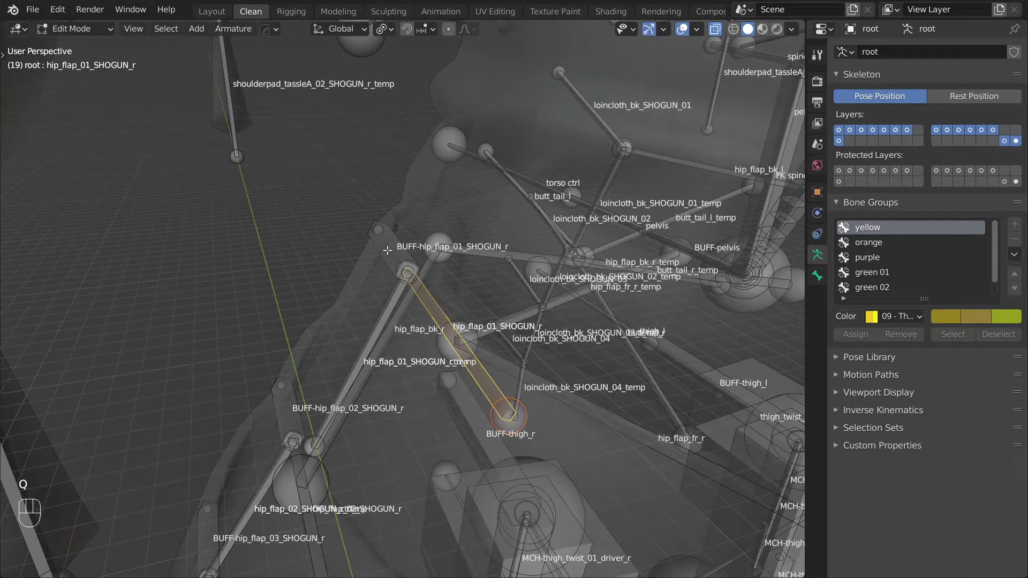
{"action": "left_click", "coordinate": [391, 253]}
{"action": "middle_click_drag", "start_coordinate": [391, 252], "coordinate": [350, 360]}
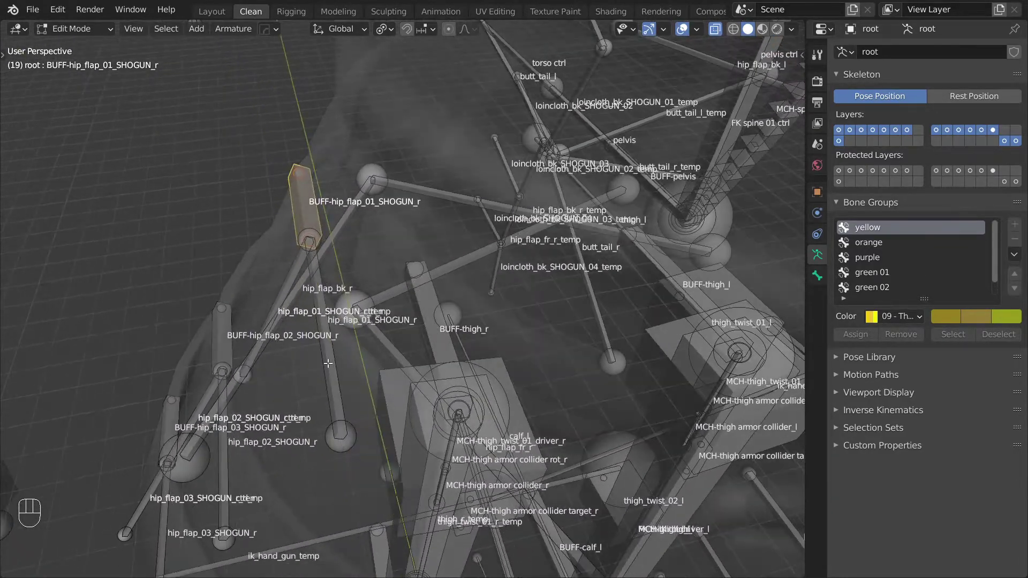
{"action": "left_click", "coordinate": [328, 364]}
{"action": "key", "text": "g"}
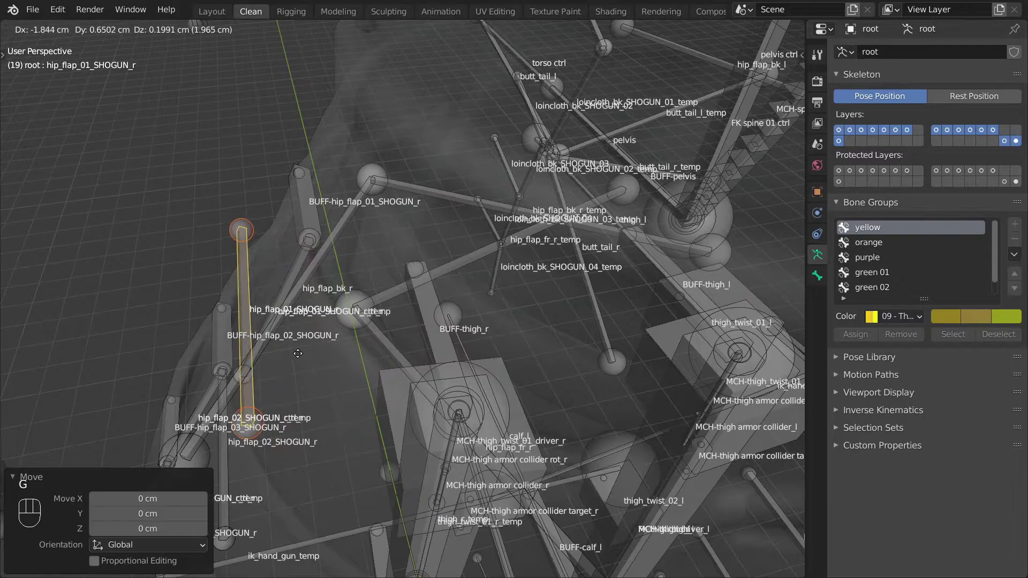
{"action": "right_click", "coordinate": [306, 276]}
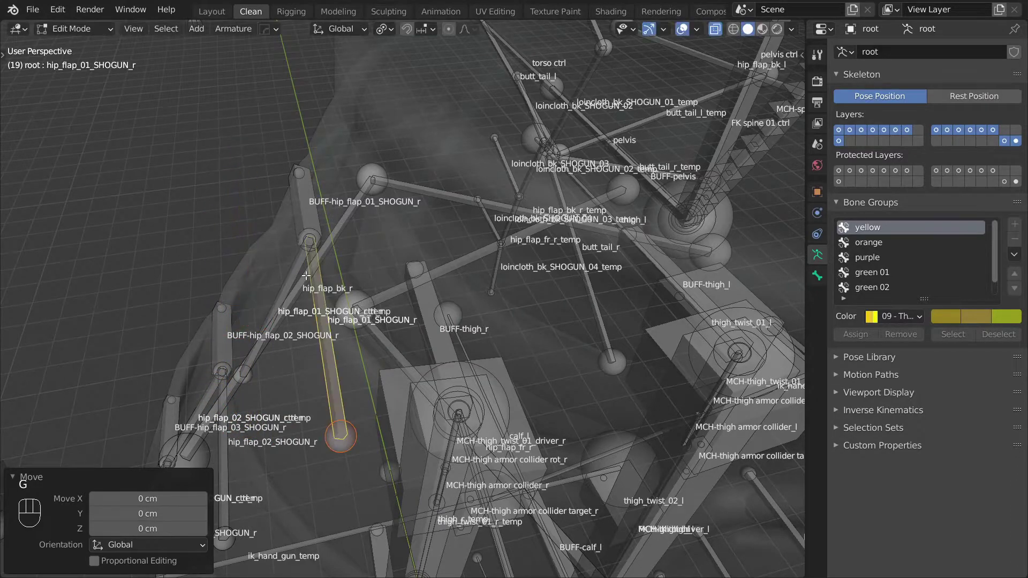
Step: Align the BUFF-hip_flap_01_SHOGUN_r bone to hip_flap_01_SHOGUN_r
{"action": "left_click", "coordinate": [316, 225]}
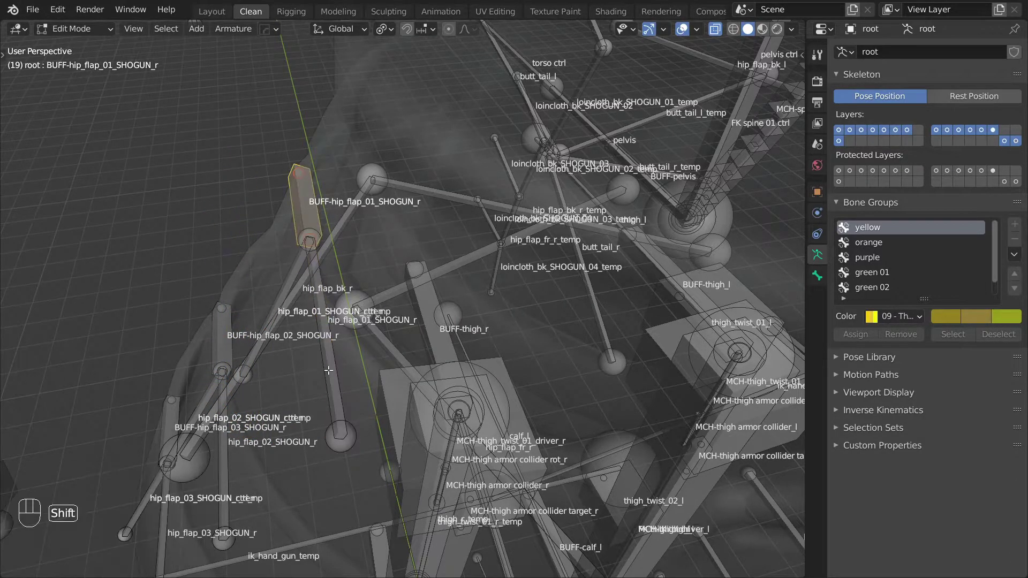
{"action": "left_click", "coordinate": [328, 370], "text": "shift"}
{"action": "middle_click_drag", "start_coordinate": [328, 370], "coordinate": [366, 346]}
{"action": "key", "text": "ctrl+alt+a"}
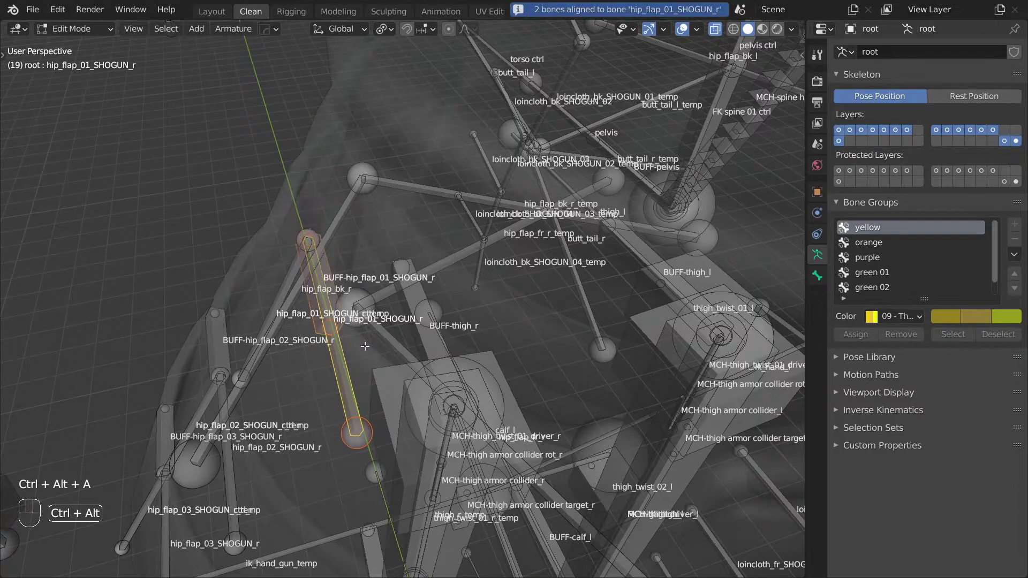
Step: Hide the bone names and, in Pose Mode, give hip_flap_01_SHOGUN_r a Copy Transforms constraint targeting its BUFF bone
{"action": "key", "text": "q"}
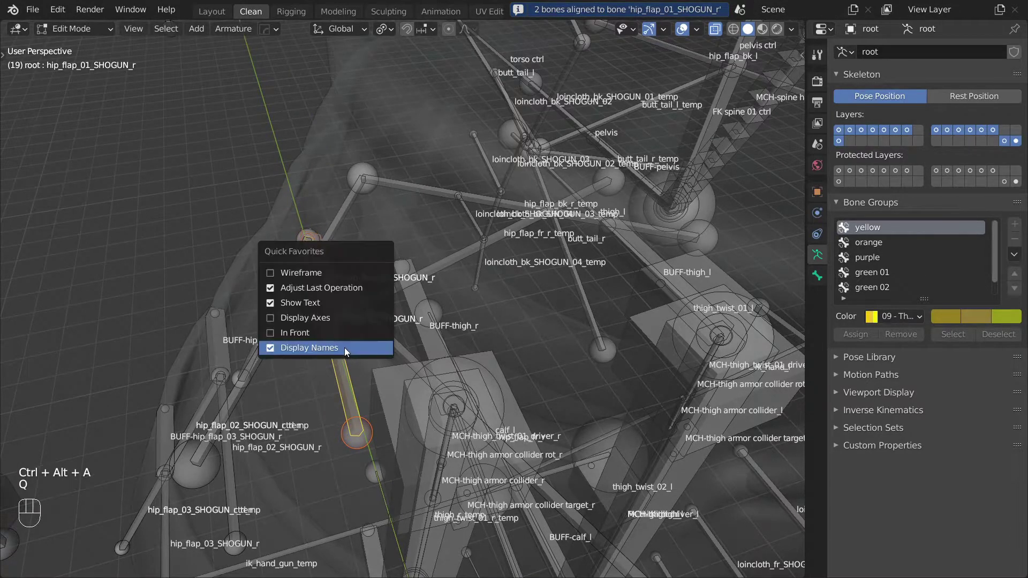
{"action": "left_click", "coordinate": [346, 350]}
{"action": "key", "text": "ctrl+Tab"}
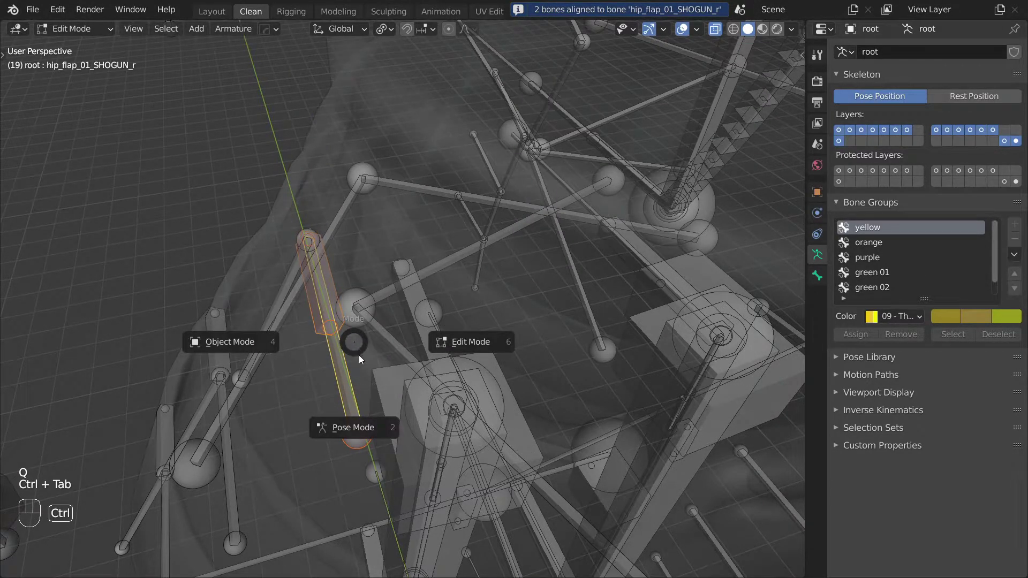
{"action": "left_click", "coordinate": [361, 418]}
{"action": "key", "text": "ctrl+shift+c"}
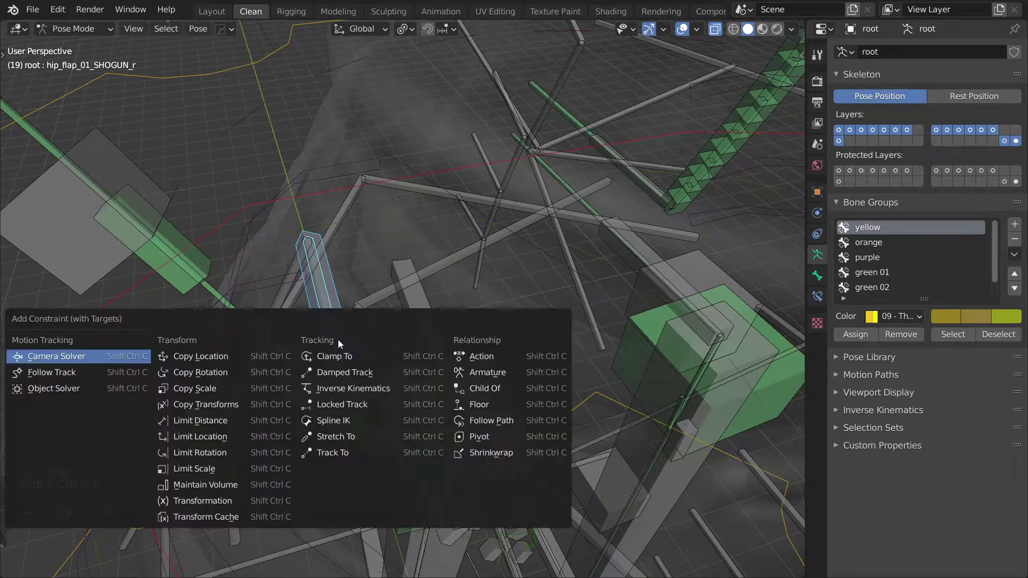
{"action": "left_click", "coordinate": [206, 405]}
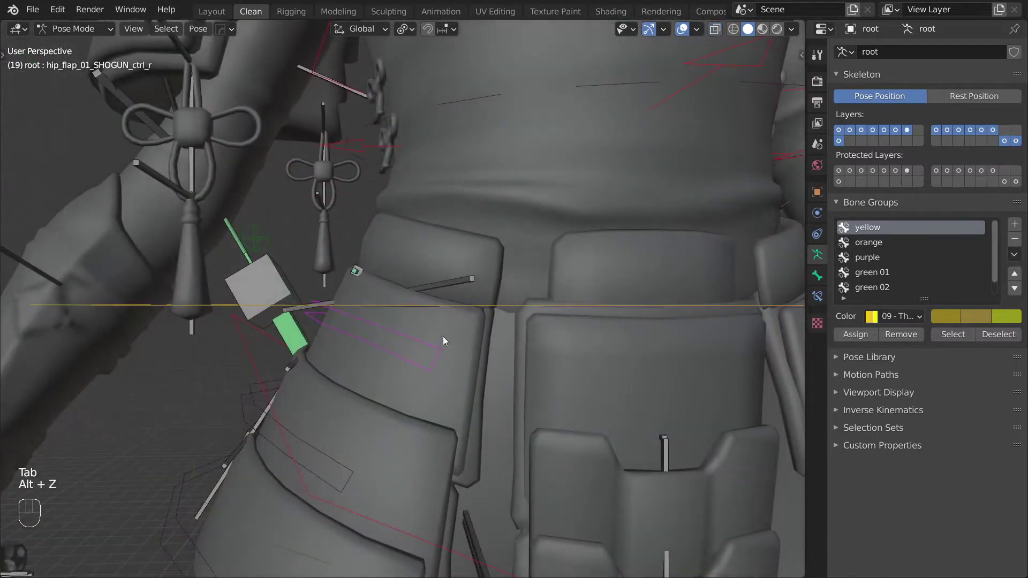
Step: Test the rotation of the hip_flap_01_SHOGUN_ctrl_r control bone and cancel it
{"action": "key", "text": "r"}
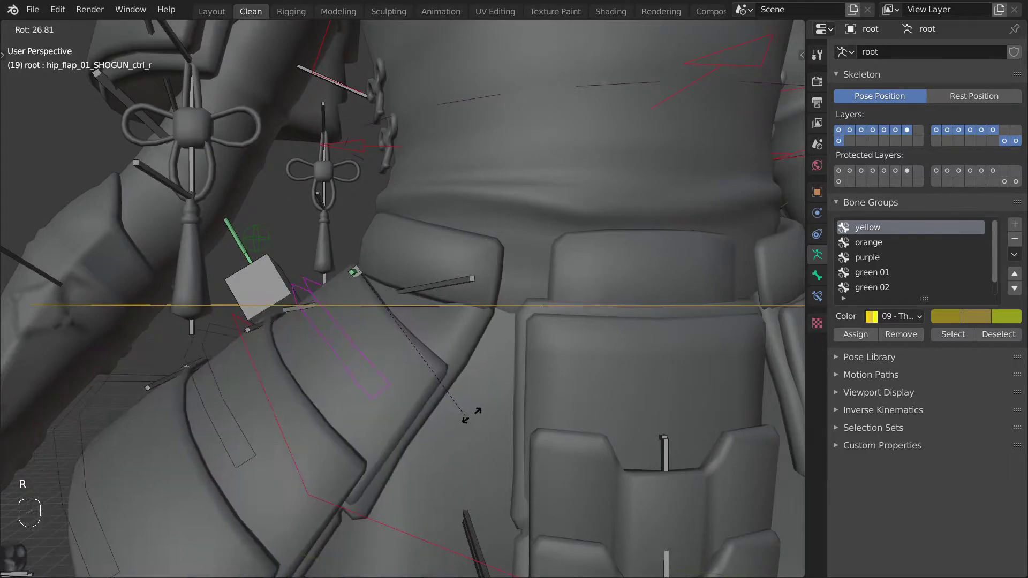
{"action": "right_click", "coordinate": [462, 390]}
{"action": "scroll", "coordinate": [396, 383], "scroll_direction": "down", "scroll_amount": 4}
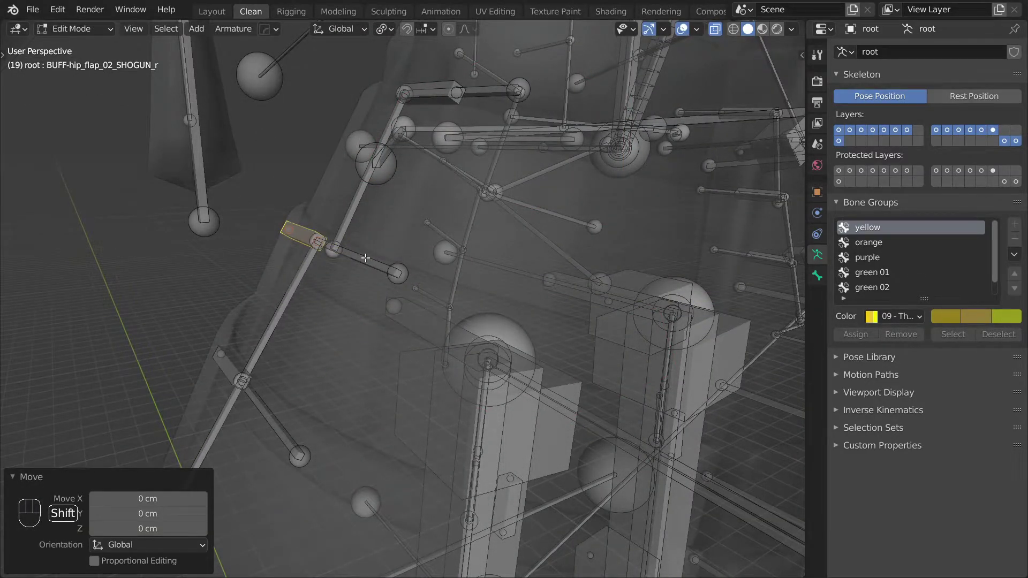
Step: Align the second right hip flap's BUFF bone to hip_flap_02_SHOGUN_r, and constrain hip_flap_02_SHOGUN_r to it with Copy Transforms
{"action": "left_click", "coordinate": [365, 259], "text": "shift"}
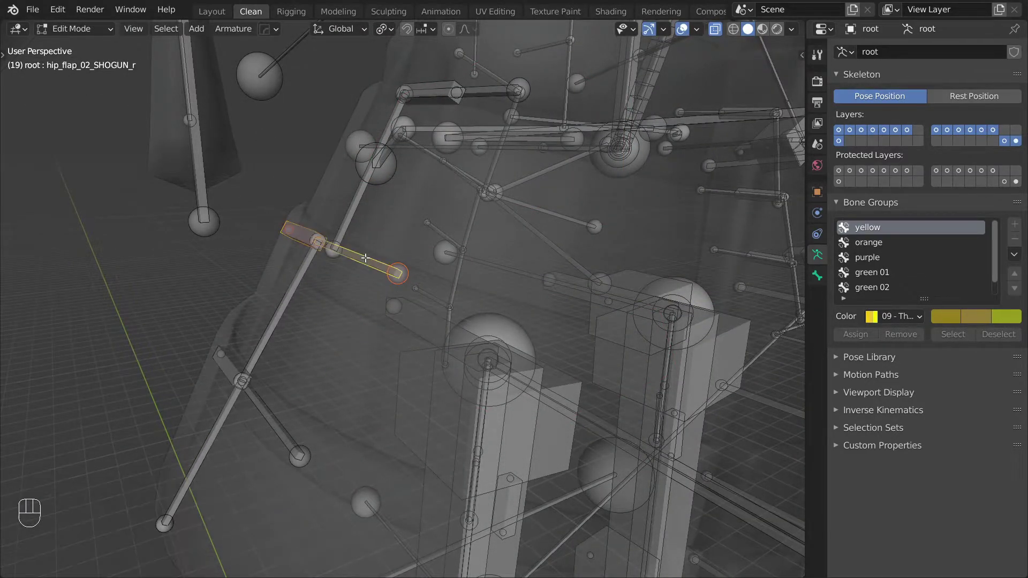
{"action": "key", "text": "ctrl+alt+a"}
{"action": "key", "text": "Tab"}
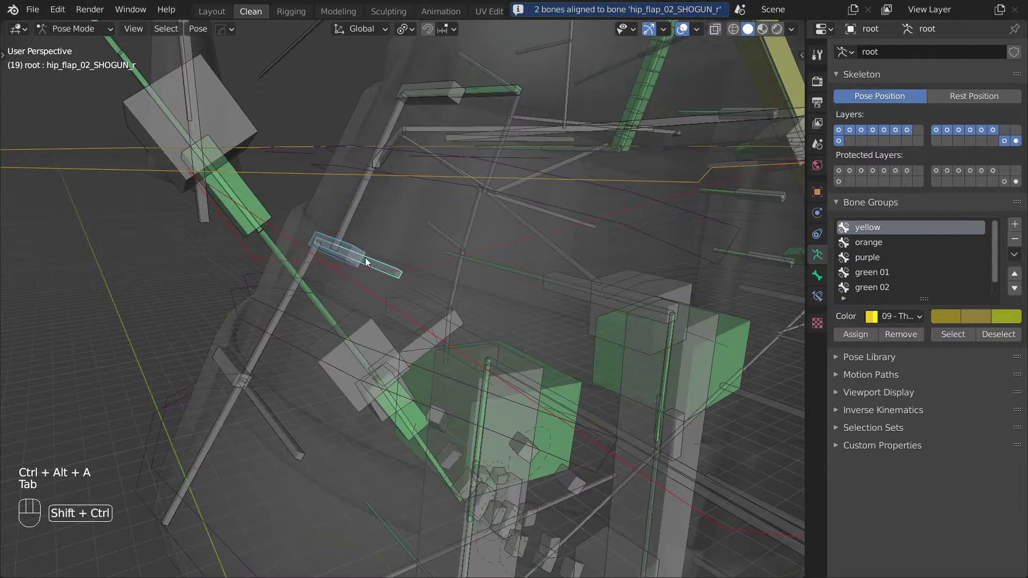
{"action": "key", "text": "ctrl+shift+c"}
{"action": "left_click", "coordinate": [365, 258]}
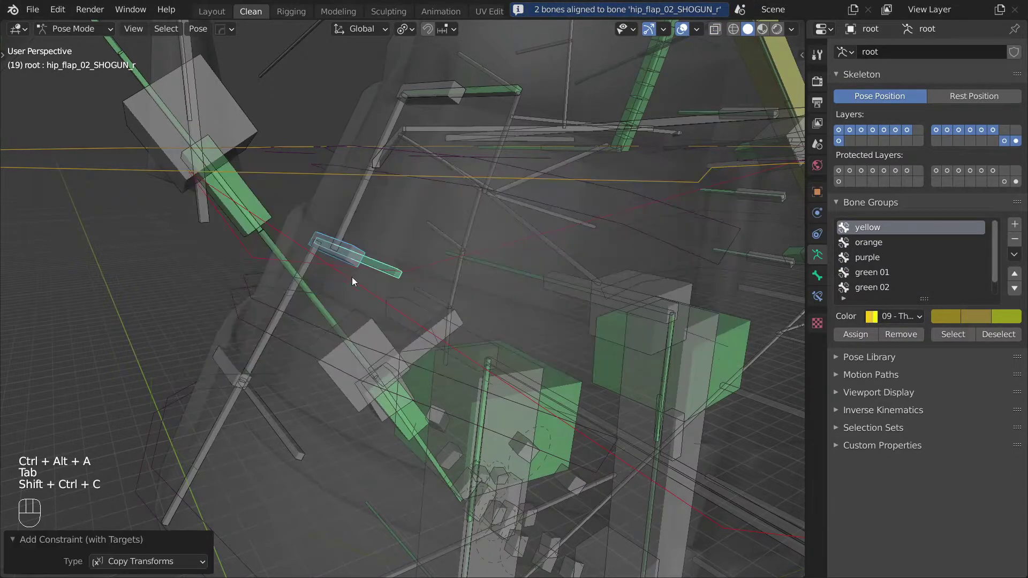
Step: Align the third right hip flap's BUFF bone to hip_flap_03_SHOGUN_r, and constrain hip_flap_03_SHOGUN_r to it with Copy Transforms
{"action": "left_click", "coordinate": [224, 356], "text": "shift"}
{"action": "key", "text": "Tab"}
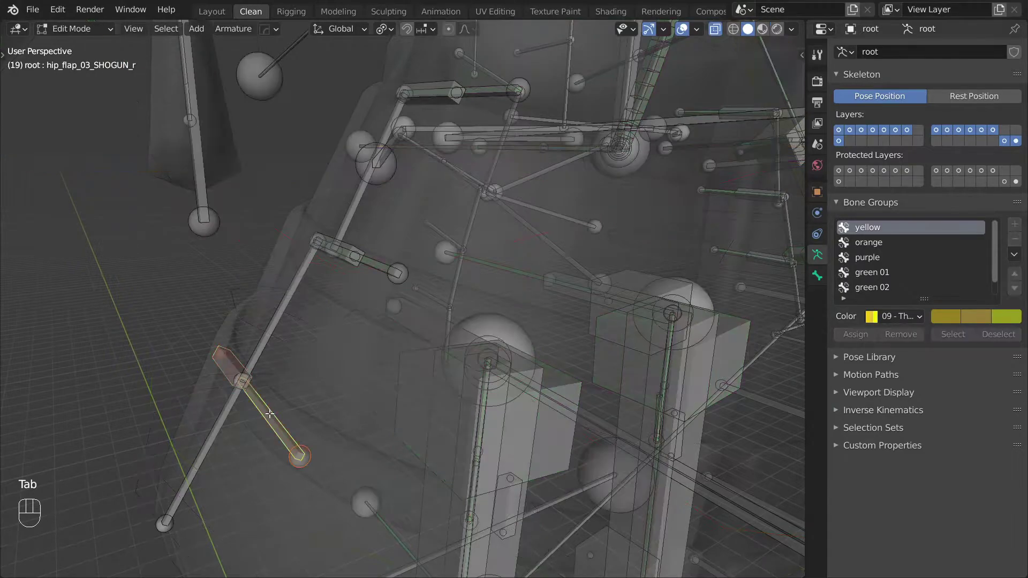
{"action": "key", "text": "ctrl+alt+a"}
{"action": "key", "text": "Tab"}
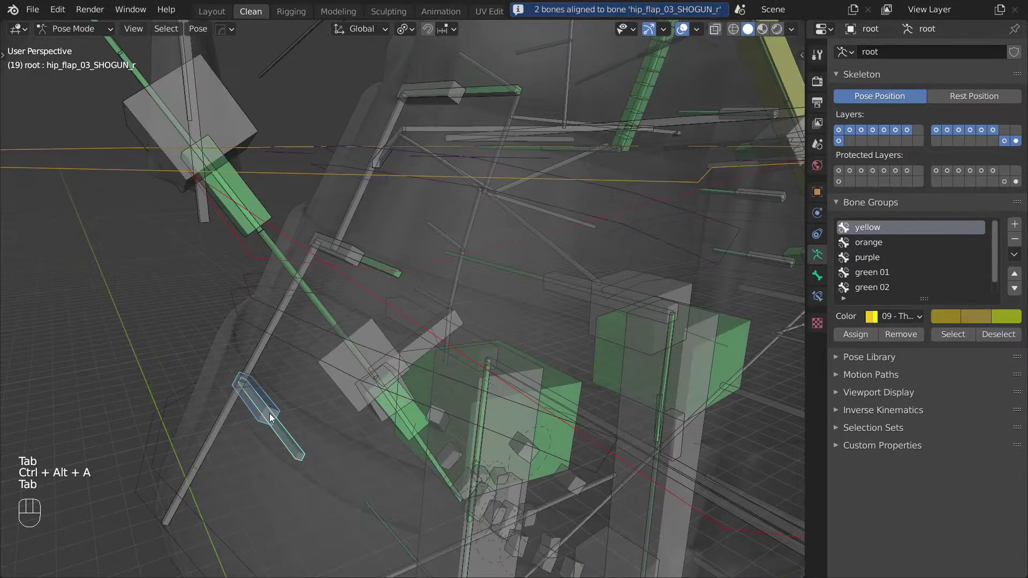
{"action": "key", "text": "shift+ctrl+a"}
{"action": "key", "text": "shift+ctrl+c"}
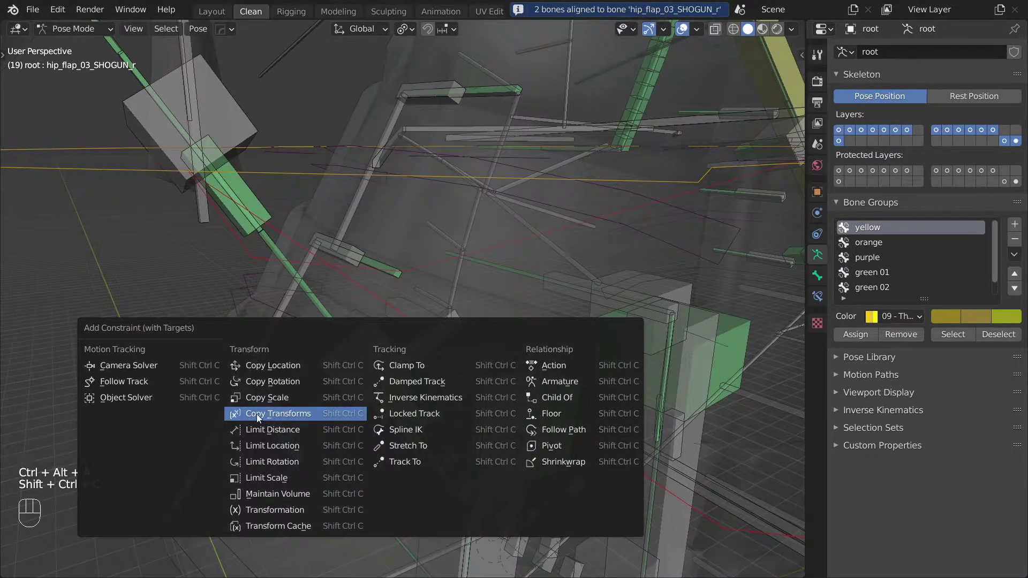
{"action": "left_click", "coordinate": [257, 415]}
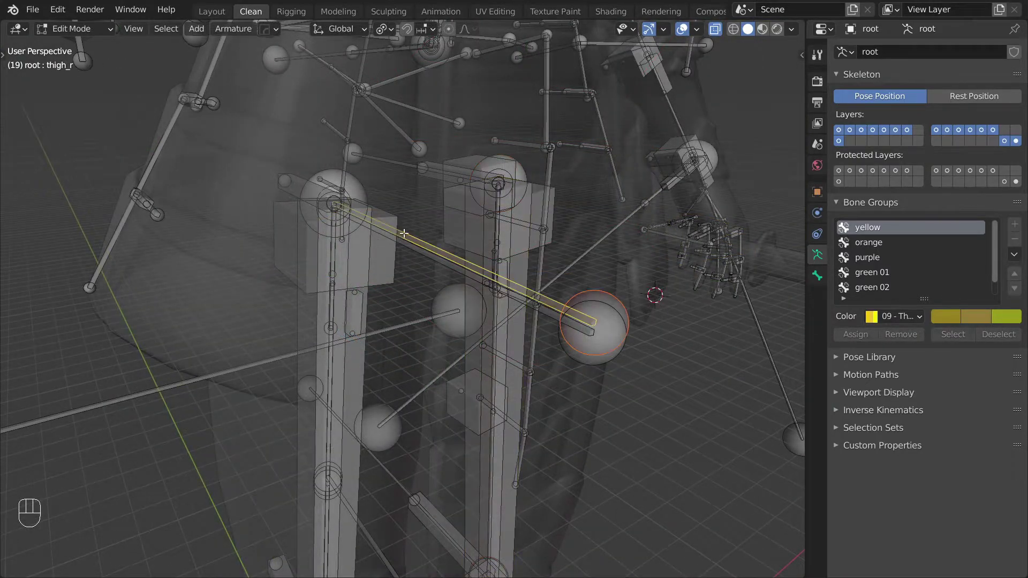
Step: Align BUFF-thigh_r to thigh_r in Edit Mode, and constrain thigh_r to it with Copy Transforms in Pose Mode
{"action": "middle_click_drag", "start_coordinate": [343, 235], "coordinate": [373, 228]}
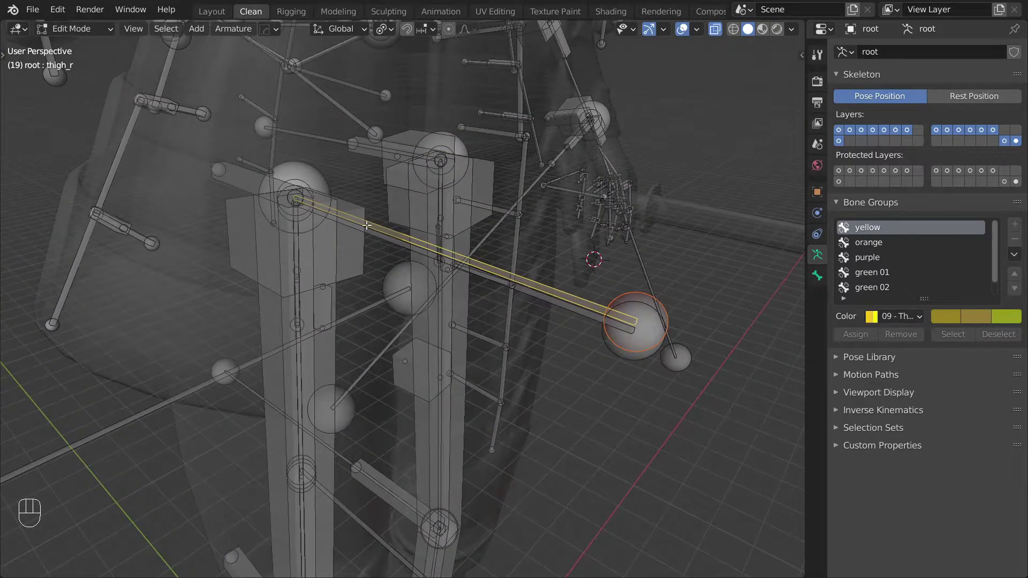
{"action": "left_click", "coordinate": [249, 168]}
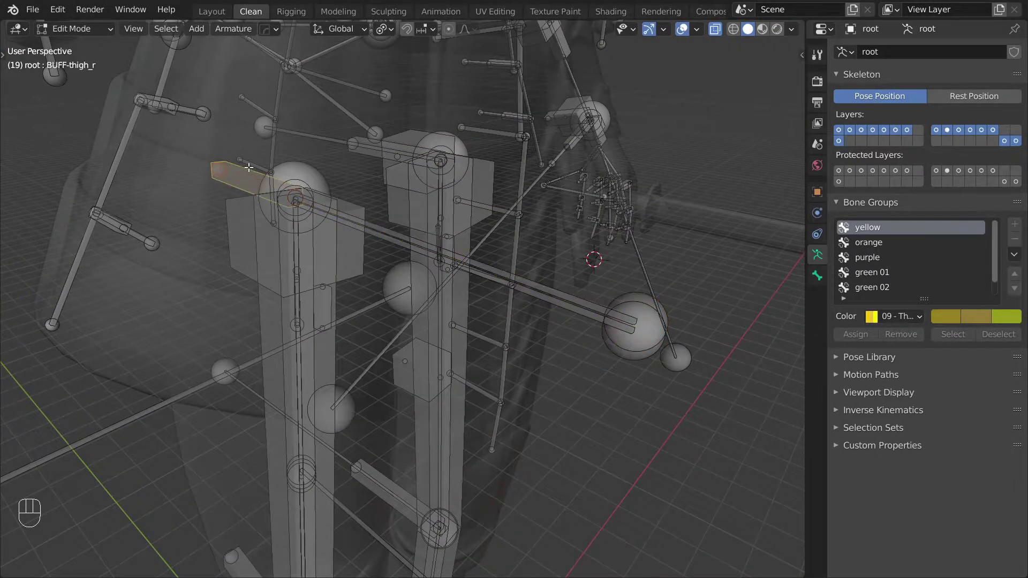
{"action": "left_click", "coordinate": [382, 227], "text": "shift"}
{"action": "key", "text": "ctrl+shift+a"}
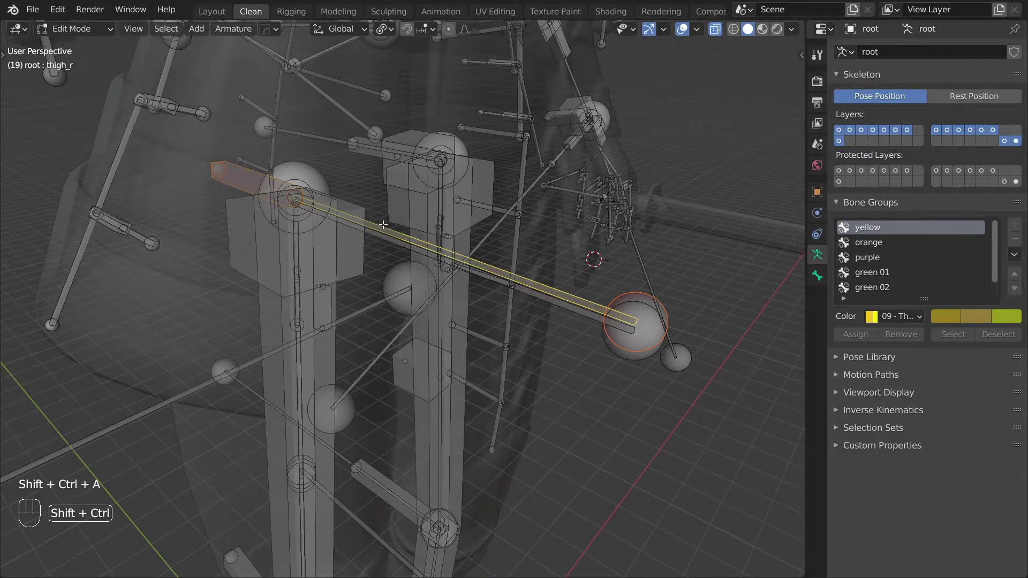
{"action": "key", "text": "ctrl+alt+a"}
{"action": "key", "text": "Tab"}
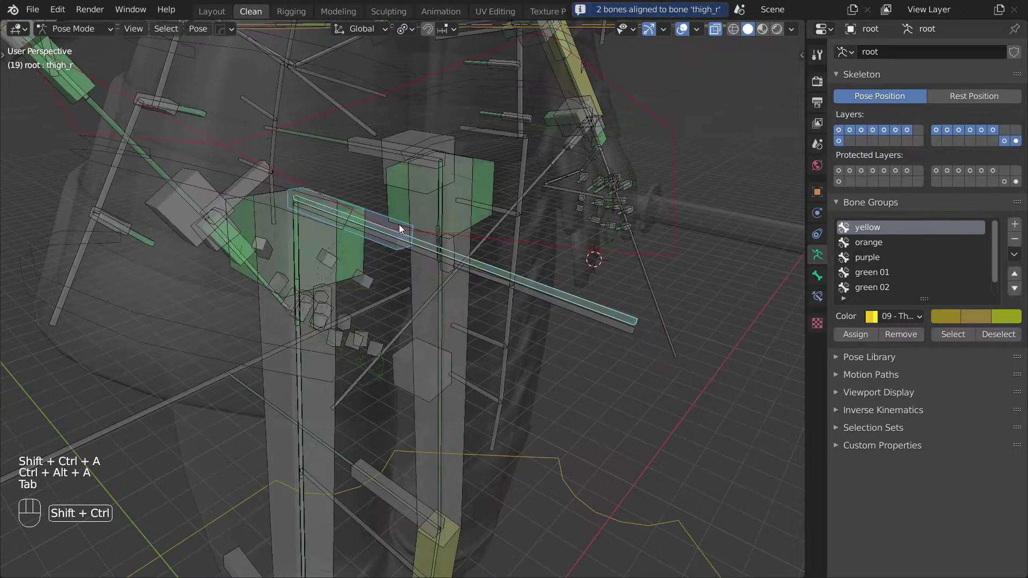
{"action": "key", "text": "ctrl+shift+c"}
{"action": "left_click", "coordinate": [400, 225]}
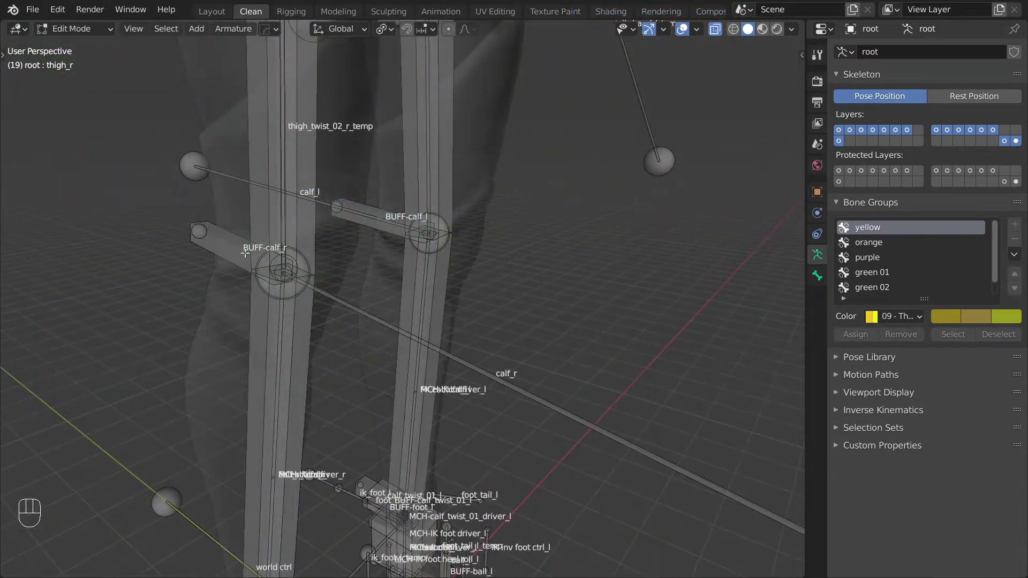
Step: Align BUFF-calf_r to calf_r, and give calf_r a Copy Transforms constraint targeting BUFF-calf_r
{"action": "left_click", "coordinate": [245, 253]}
{"action": "left_click", "coordinate": [395, 318], "text": "shift"}
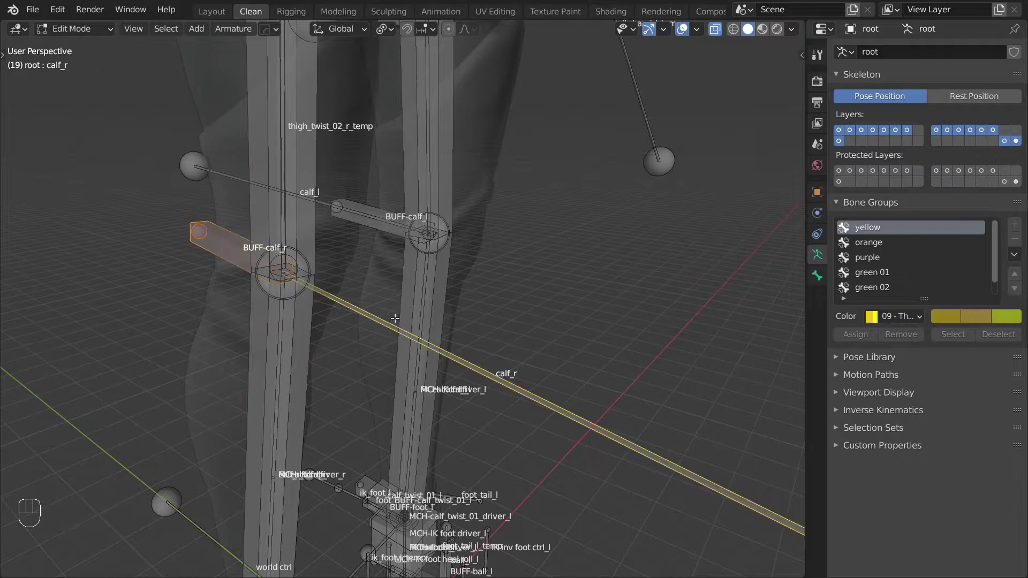
{"action": "key", "text": "ctrl+alt+a"}
{"action": "key", "text": "Tab"}
{"action": "key", "text": "shift+ctrl+c"}
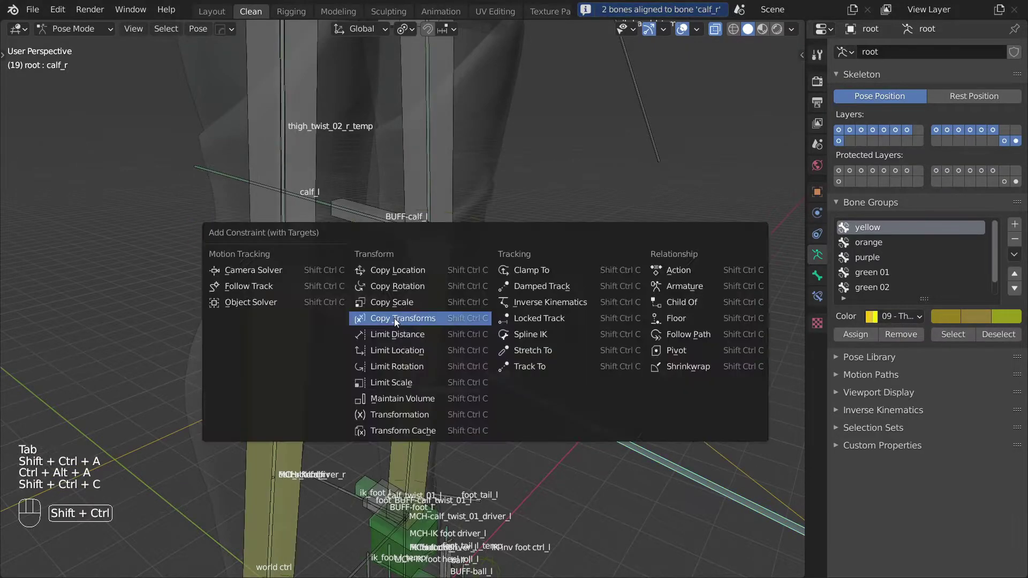
{"action": "left_click", "coordinate": [394, 318]}
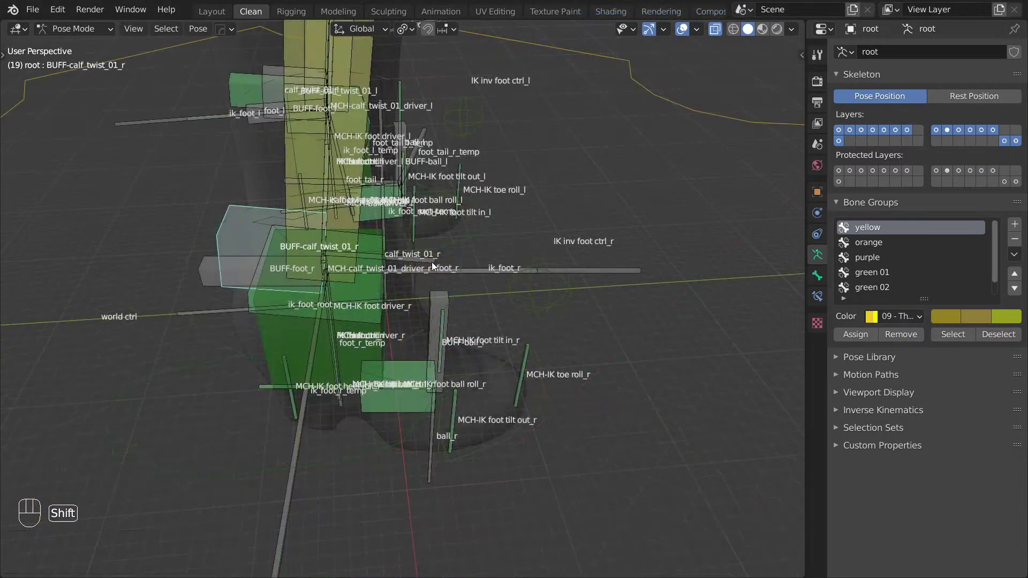
Step: Align BUFF-calf_twist_01_r to calf_twist_01_r, and constrain calf_twist_01_r to it with Copy Transforms
{"action": "left_click", "coordinate": [433, 266], "text": "shift"}
{"action": "key", "text": "Tab"}
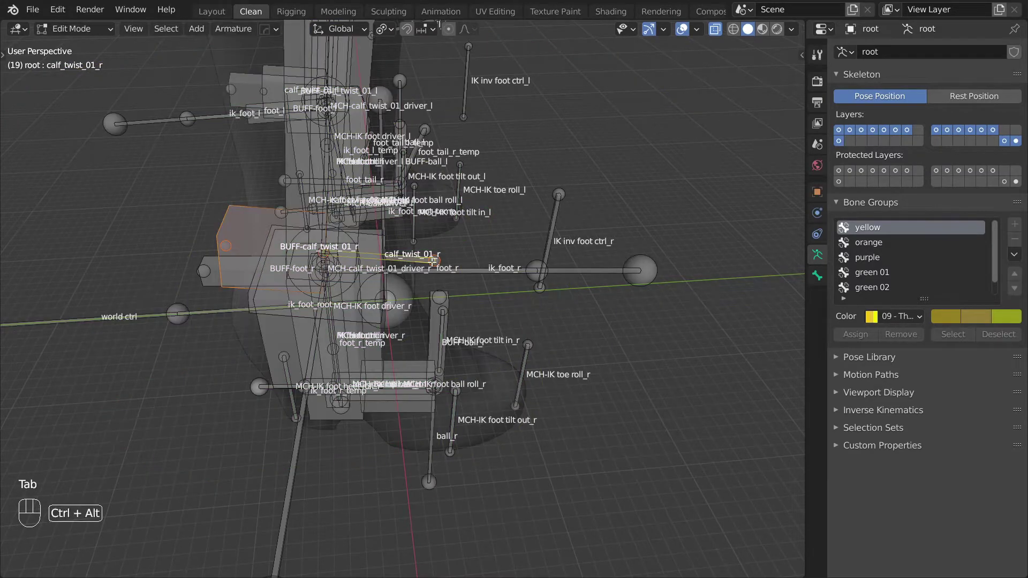
{"action": "key", "text": "ctrl+alt+a"}
{"action": "key", "text": "Tab"}
{"action": "key", "text": "shift+ctrl+c"}
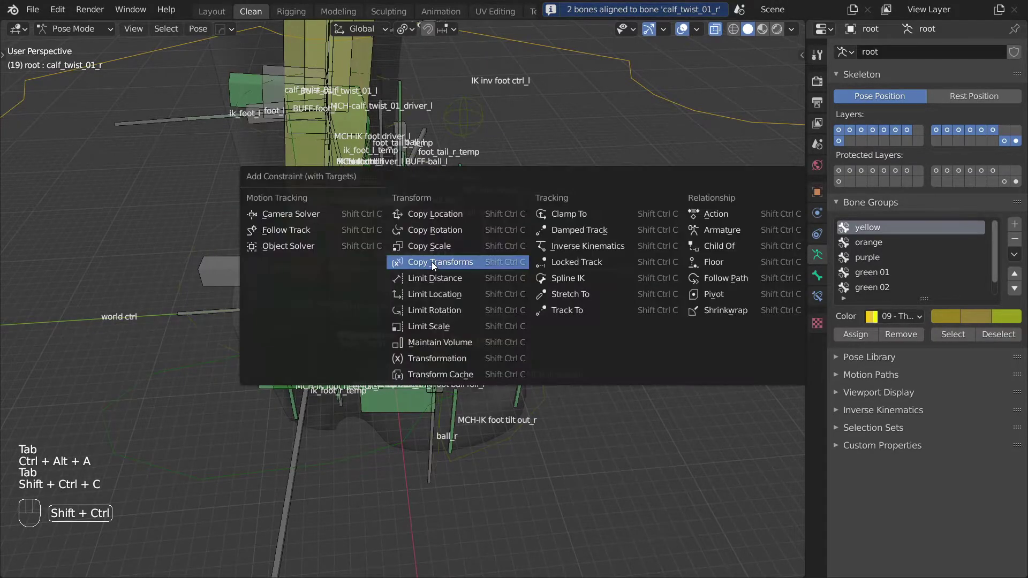
{"action": "left_click", "coordinate": [432, 261]}
Step: Align BUFF-foot_r to foot_r, and constrain foot_r to it with Copy Transforms
{"action": "middle_click_drag", "start_coordinate": [500, 278], "coordinate": [470, 249]}
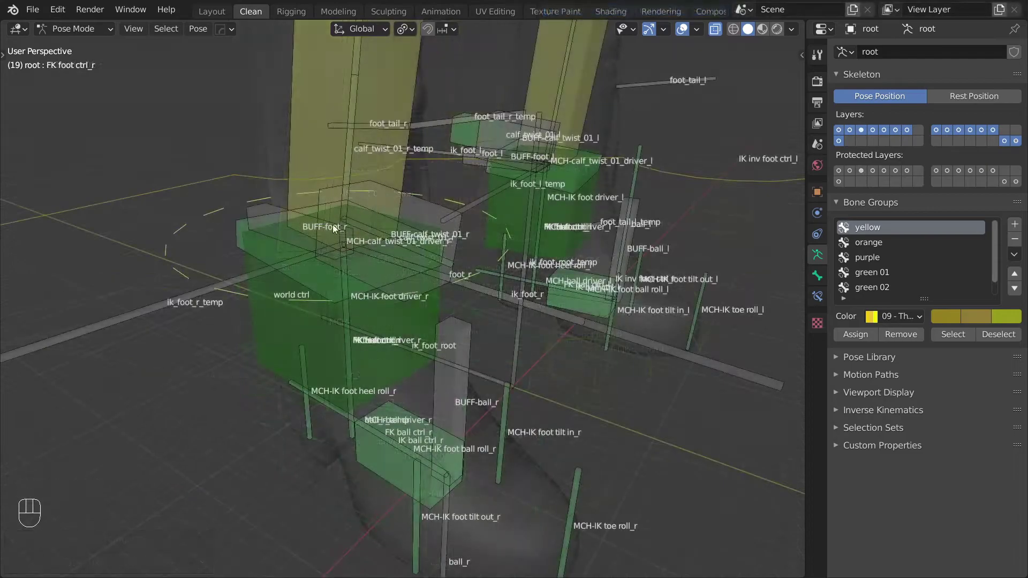
{"action": "left_click", "coordinate": [257, 207]}
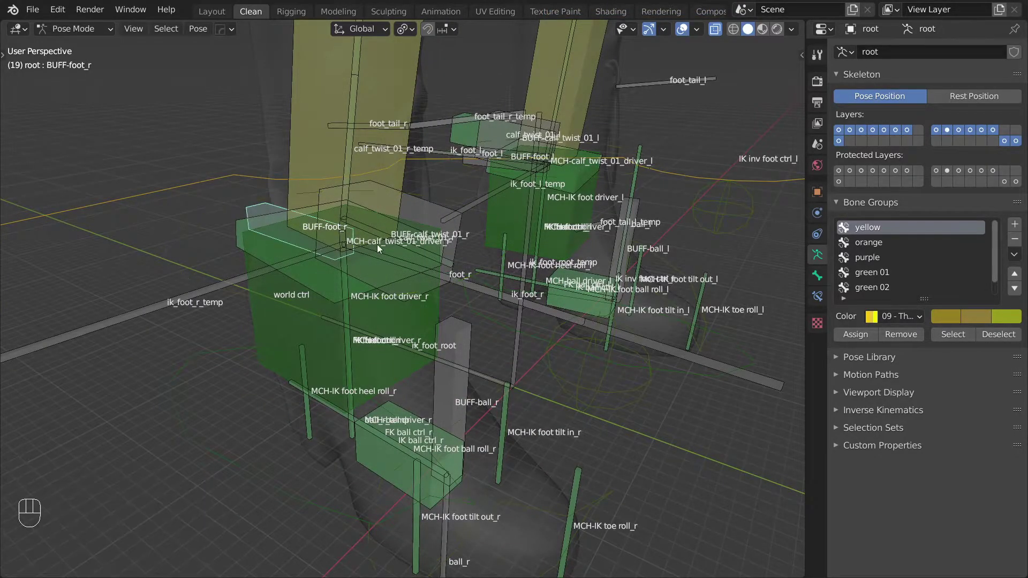
{"action": "left_click", "coordinate": [461, 283], "text": "shift"}
{"action": "key", "text": "ctrl+z"}
{"action": "mouse_move", "coordinate": [465, 290]}
{"action": "middle_mouse_down"}
{"action": "mouse_move", "coordinate": [477, 283]}
{"action": "mouse_move", "coordinate": [464, 271]}
{"action": "middle_mouse_up"}
{"action": "left_click", "coordinate": [464, 271], "text": "shift"}
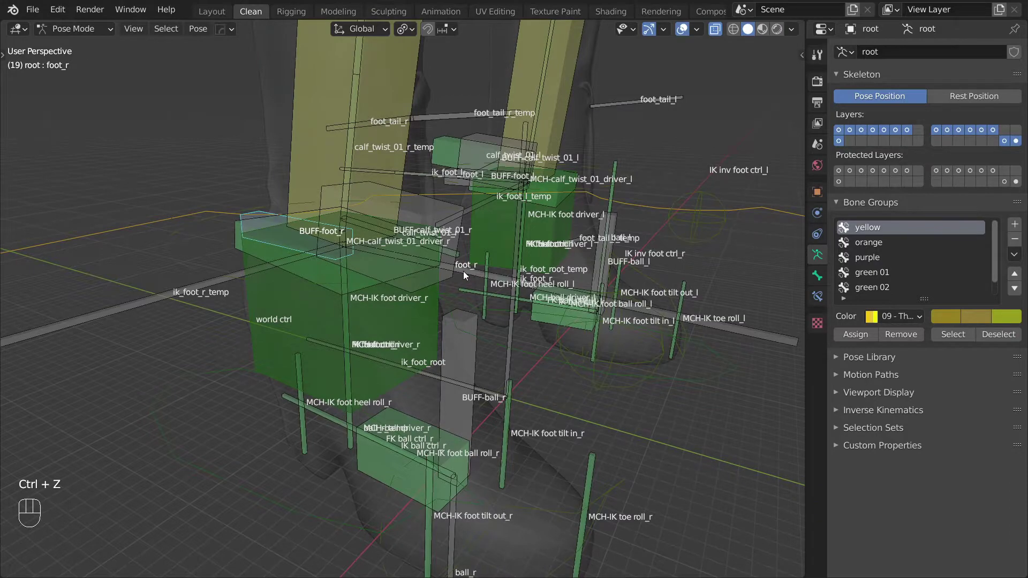
{"action": "key", "text": "Tab"}
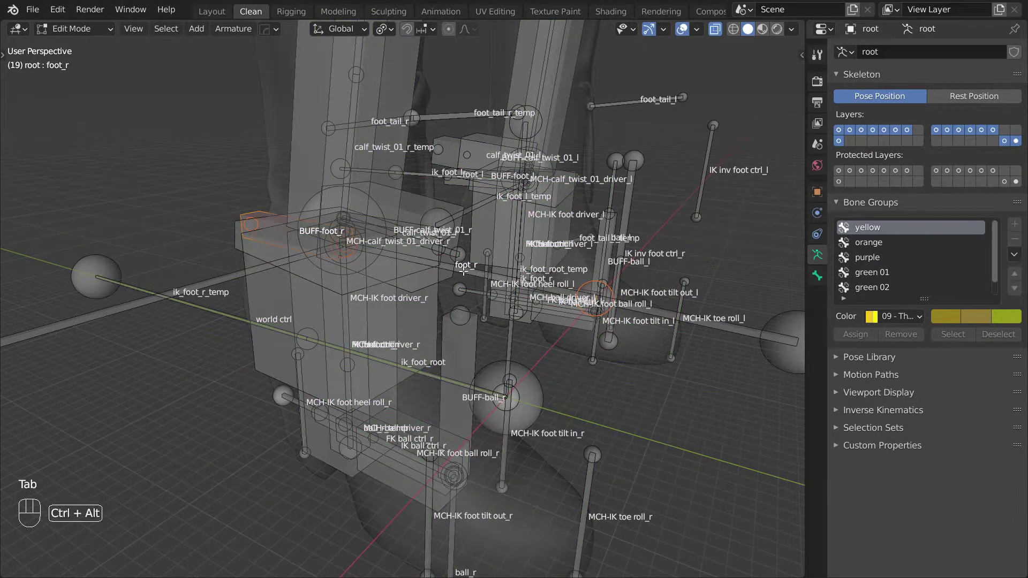
{"action": "key", "text": "ctrl+alt+a"}
{"action": "key", "text": "Tab"}
{"action": "key", "text": "shift+ctrl+c"}
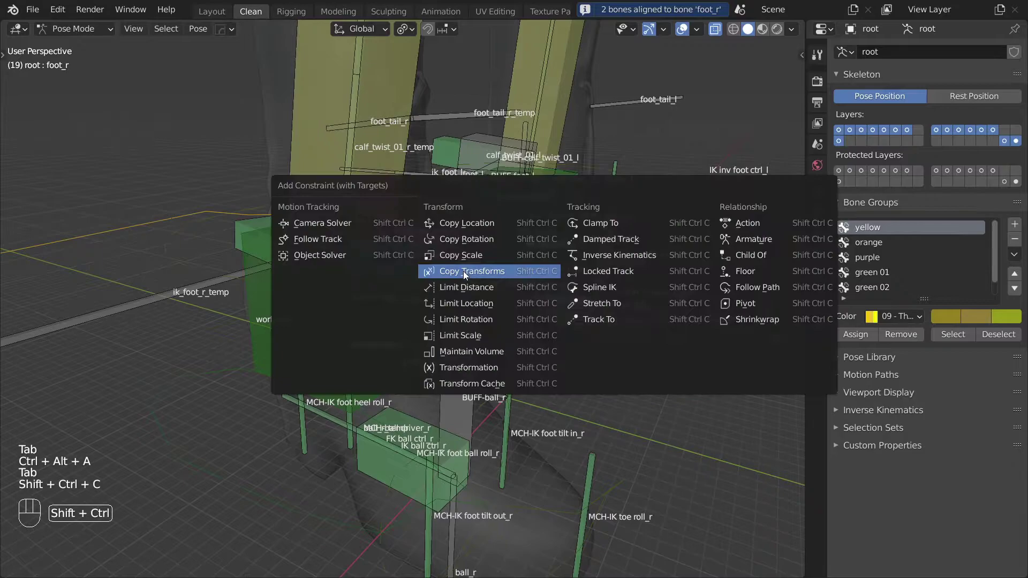
{"action": "left_click", "coordinate": [464, 272]}
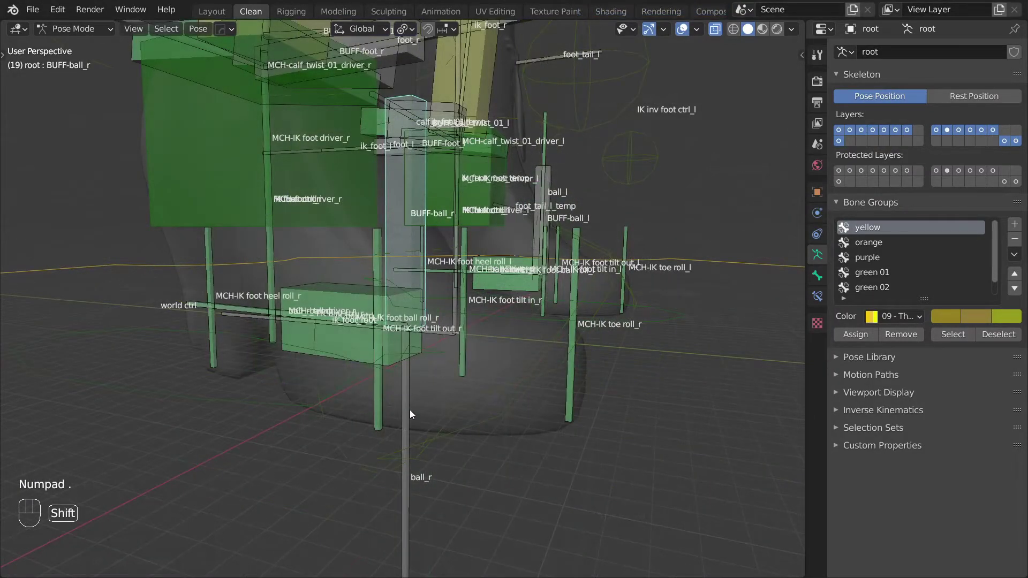
Step: Align BUFF-ball_r to ball_r, and constrain ball_r to it with Copy Transforms
{"action": "left_click", "coordinate": [409, 410], "text": "shift"}
{"action": "key", "text": "Tab"}
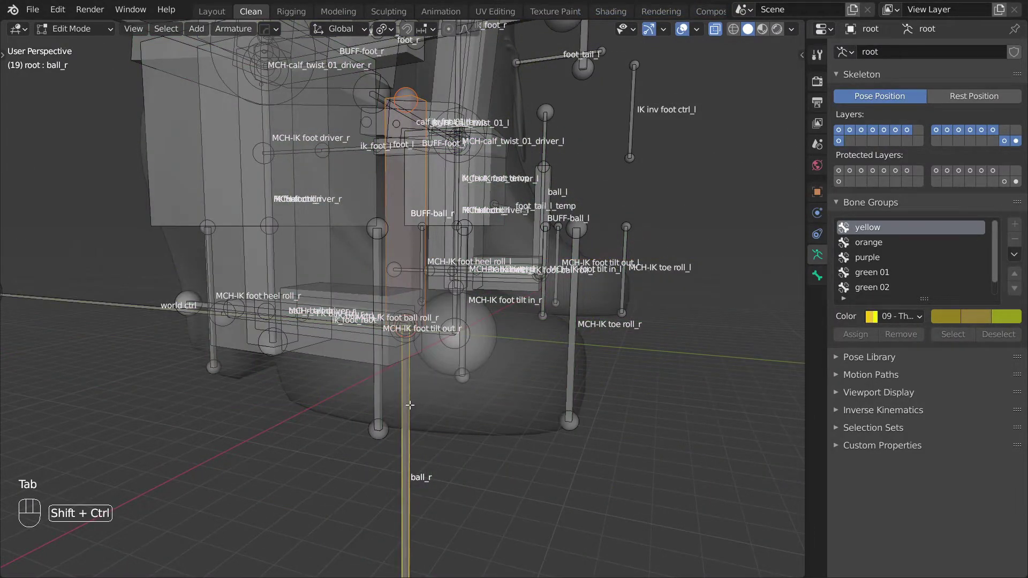
{"action": "key", "text": "ctrl+alt+a"}
{"action": "key", "text": "Tab"}
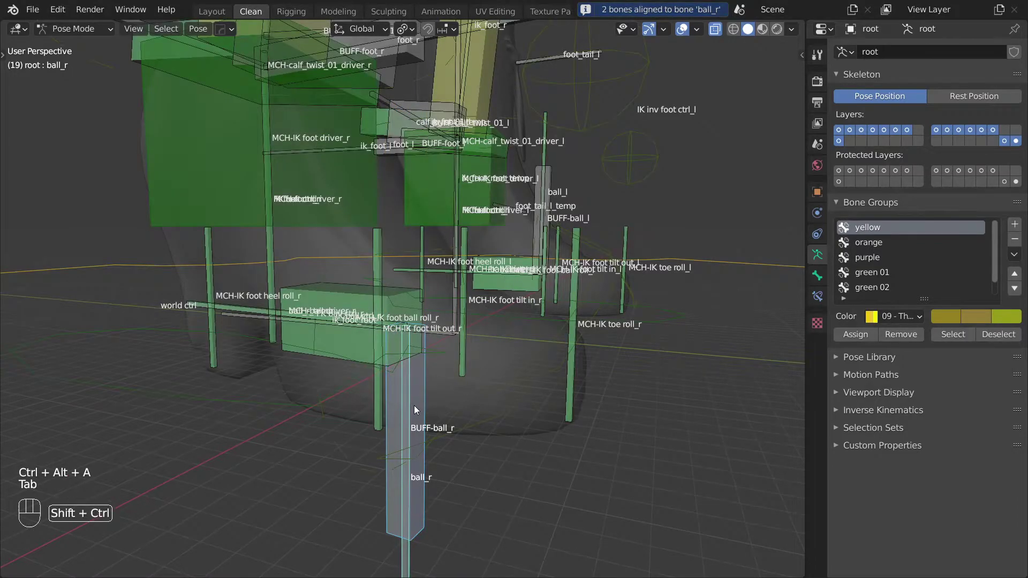
{"action": "key", "text": "ctrl+shift+c"}
{"action": "left_click", "coordinate": [415, 408]}
Step: Test rotating FK thigh ctrl_r and moving the right foot control, cancelling both transforms
{"action": "scroll", "coordinate": [429, 402], "scroll_direction": "down", "scroll_amount": 4}
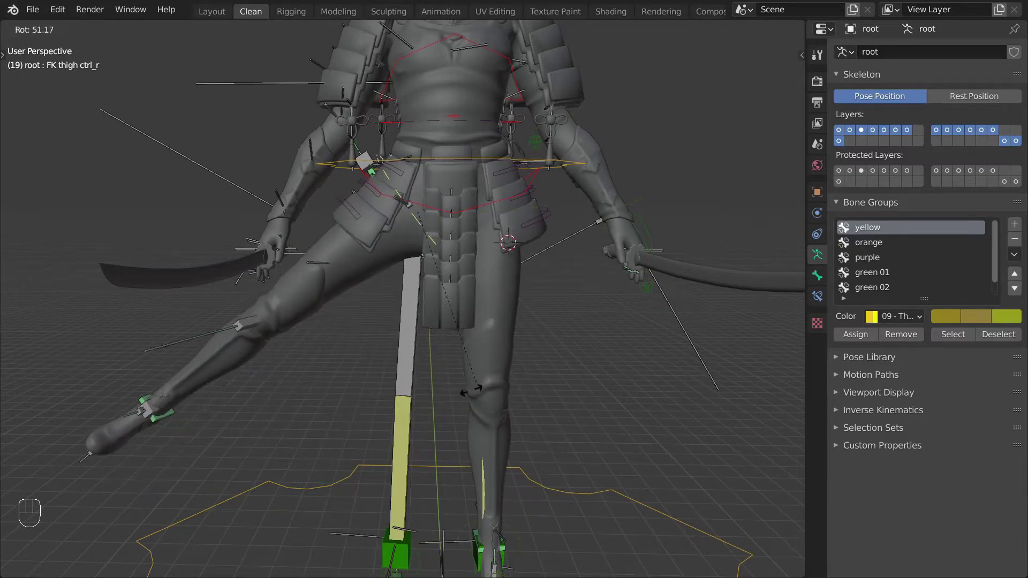
{"action": "right_click", "coordinate": [490, 341]}
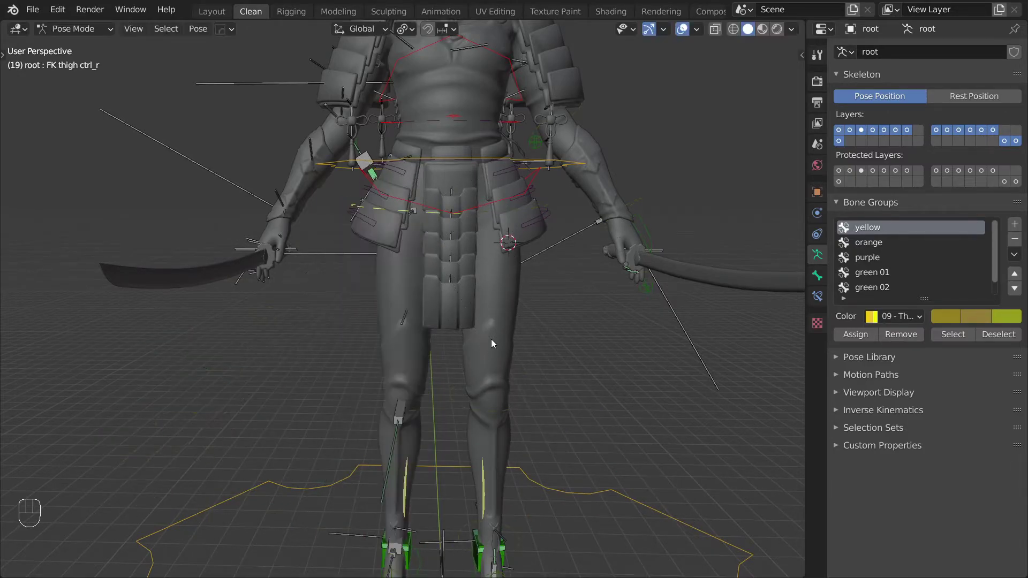
{"action": "left_click", "coordinate": [422, 560]}
{"action": "key", "text": "g"}
{"action": "right_click", "coordinate": [478, 293]}
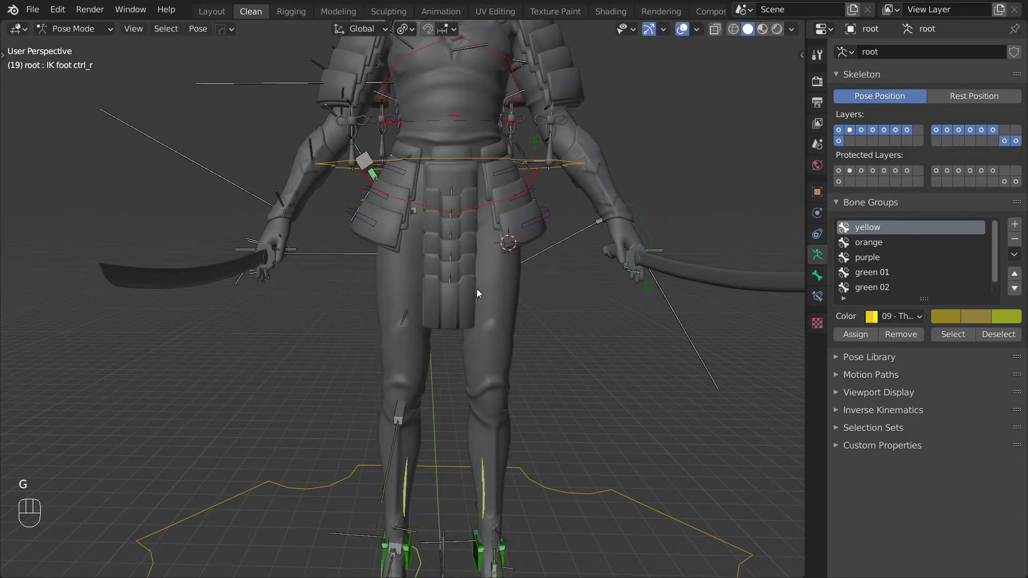
Step: Add a custom property to the torso ctrl bone and name it Leg r IK/FK
{"action": "left_click", "coordinate": [467, 160]}
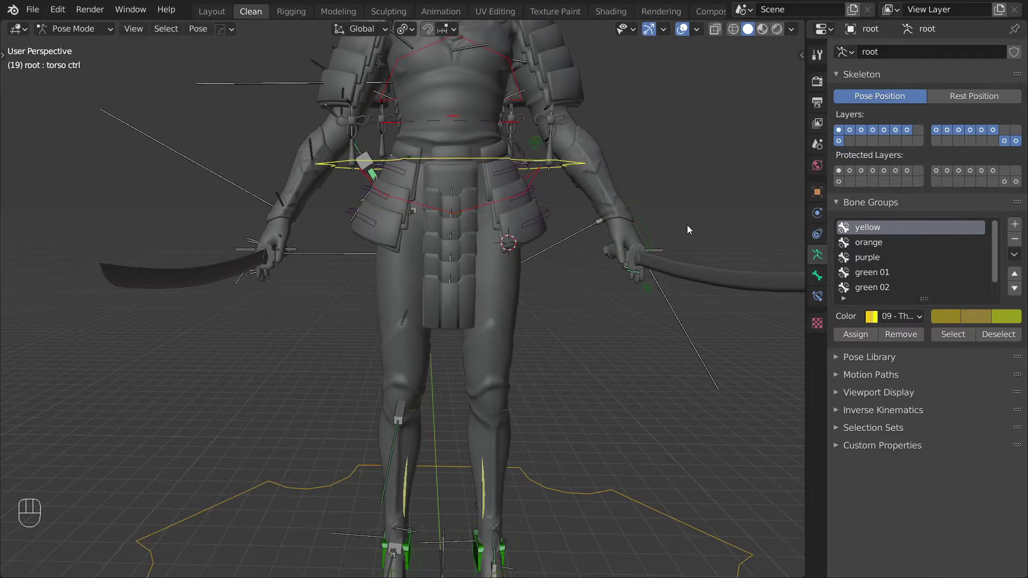
{"action": "key", "text": "n"}
{"action": "left_click", "coordinate": [798, 63]}
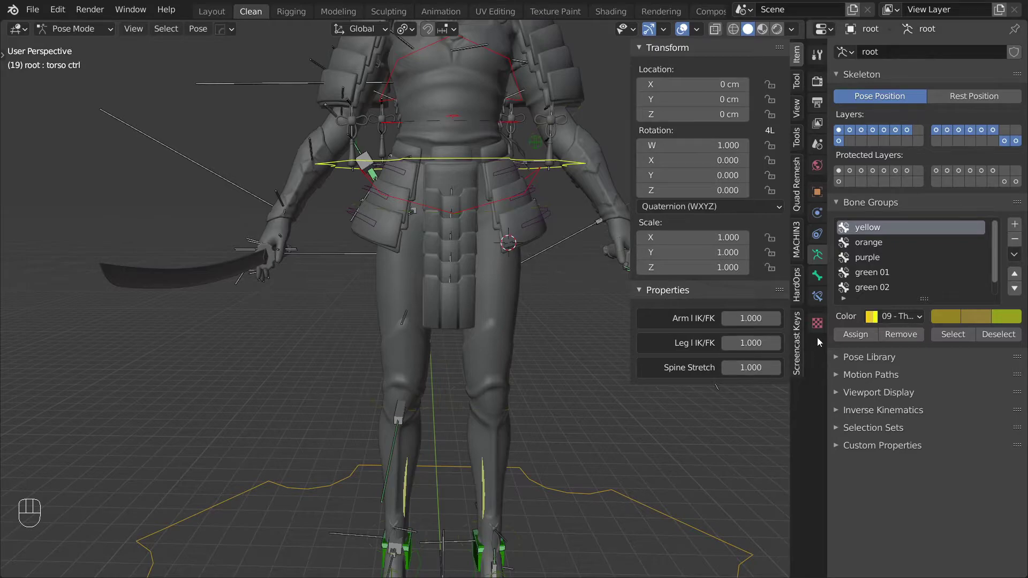
{"action": "left_click", "coordinate": [817, 277]}
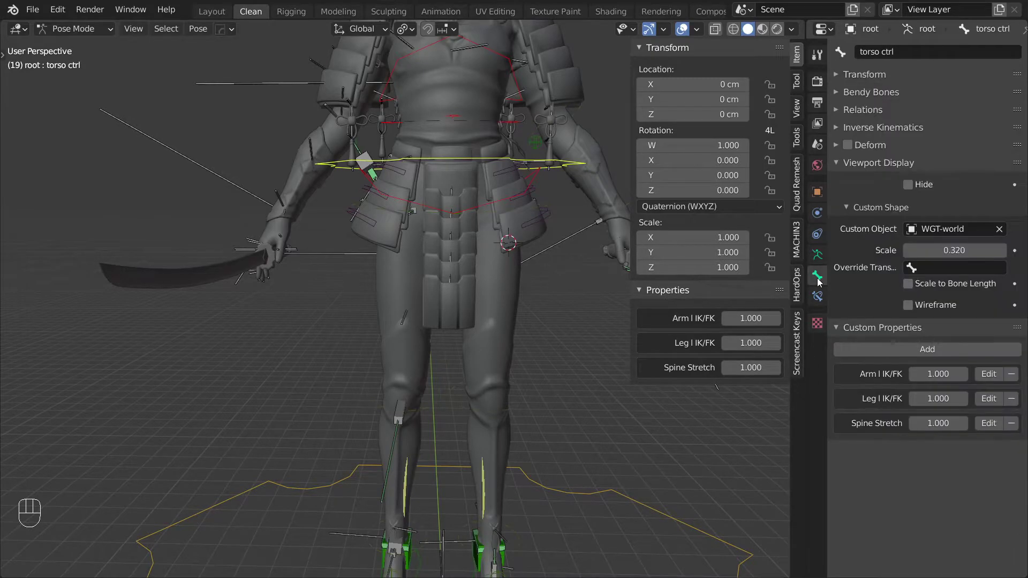
{"action": "left_click", "coordinate": [934, 349]}
{"action": "left_click", "coordinate": [982, 449]}
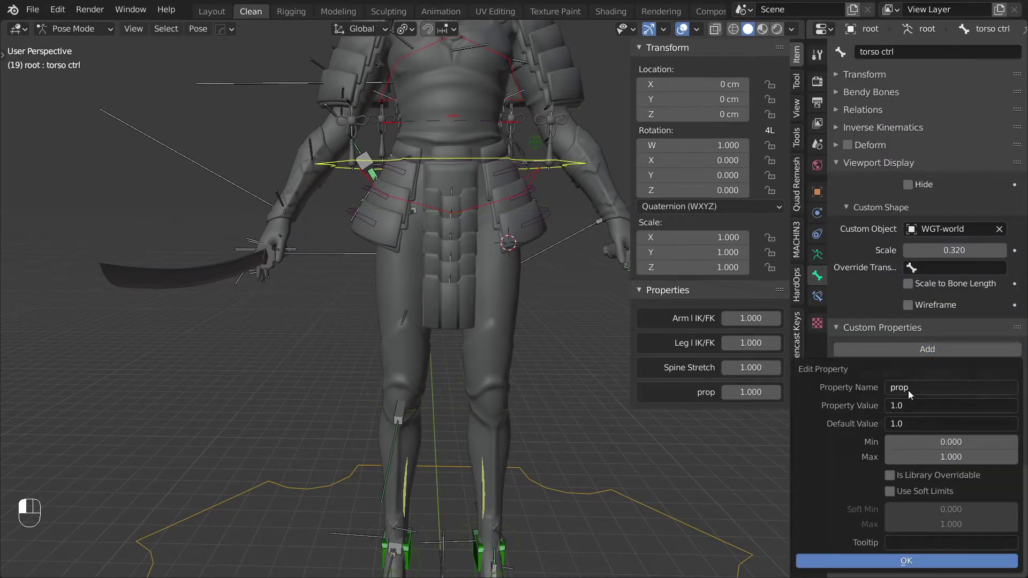
{"action": "left_click", "coordinate": [916, 388]}
{"action": "type", "text": "Leg r IK"}
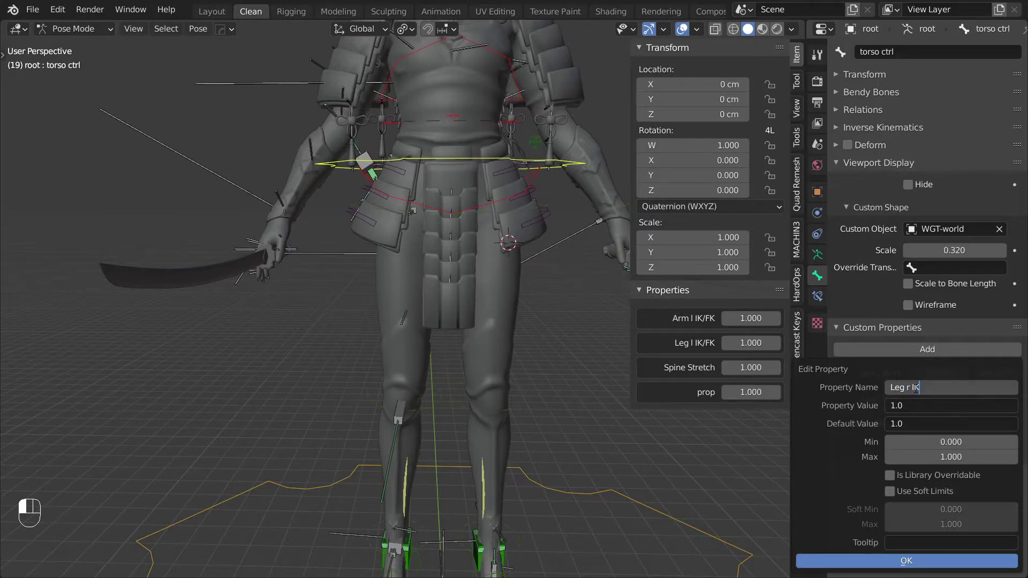
{"action": "type", "text": "/FK"}
Step: Set the Leg r IK/FK property's value and default to 0.0, and copy the property as a new driver
{"action": "key", "text": "Tab"}
{"action": "type", "text": "0.0"}
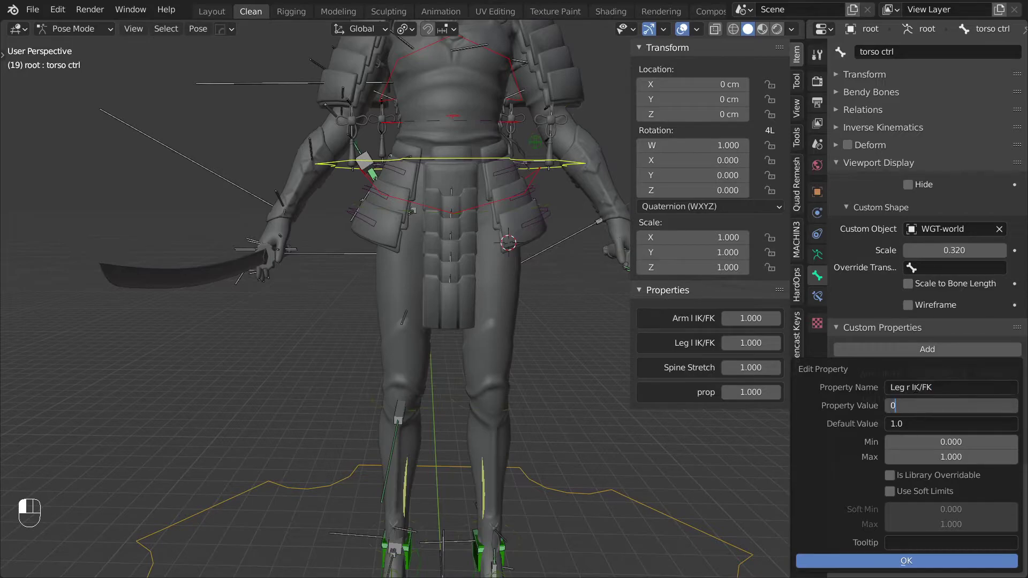
{"action": "key", "text": "Tab"}
{"action": "type", "text": "0.0"}
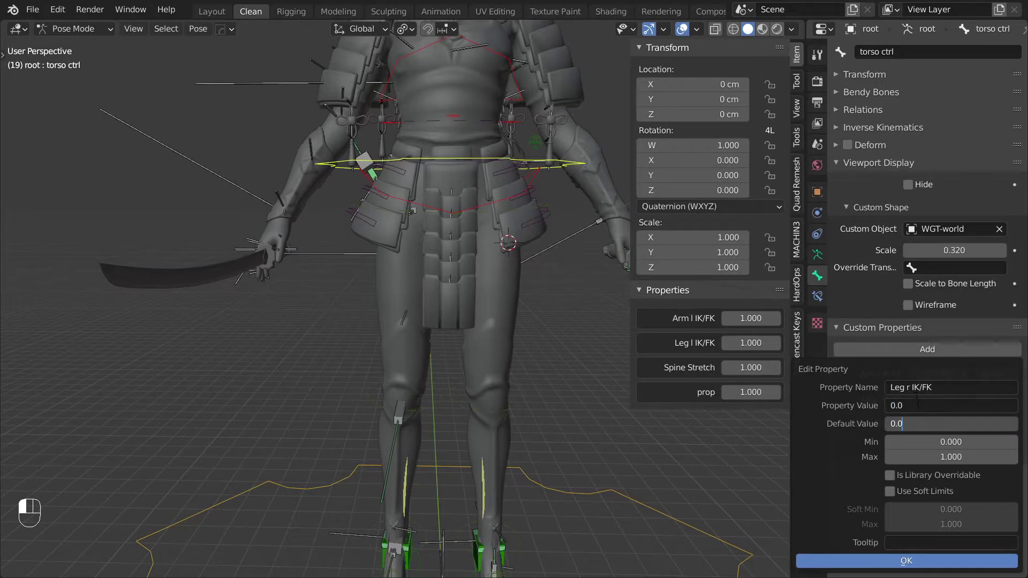
{"action": "left_click", "coordinate": [897, 559]}
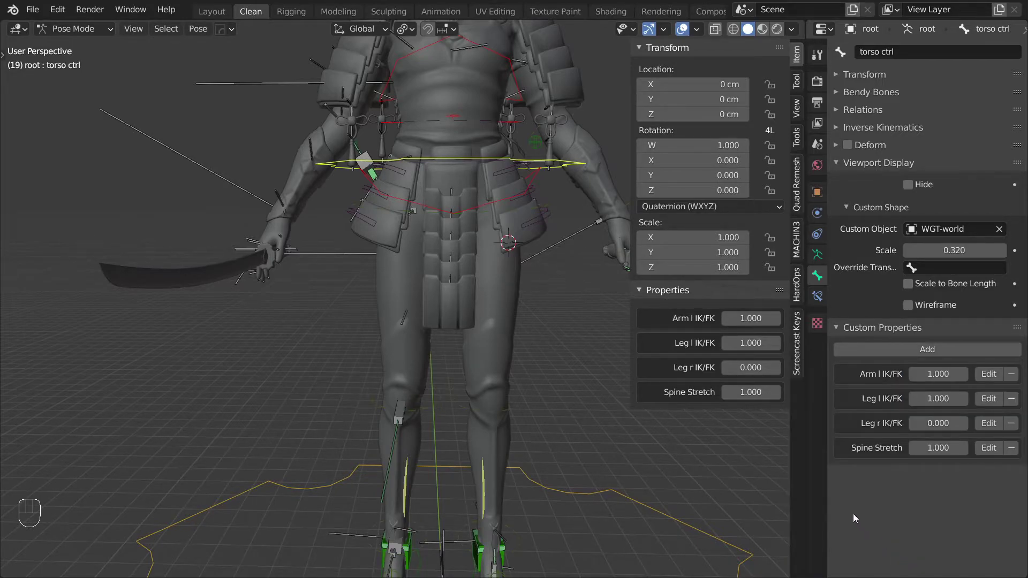
{"action": "right_click", "coordinate": [939, 425]}
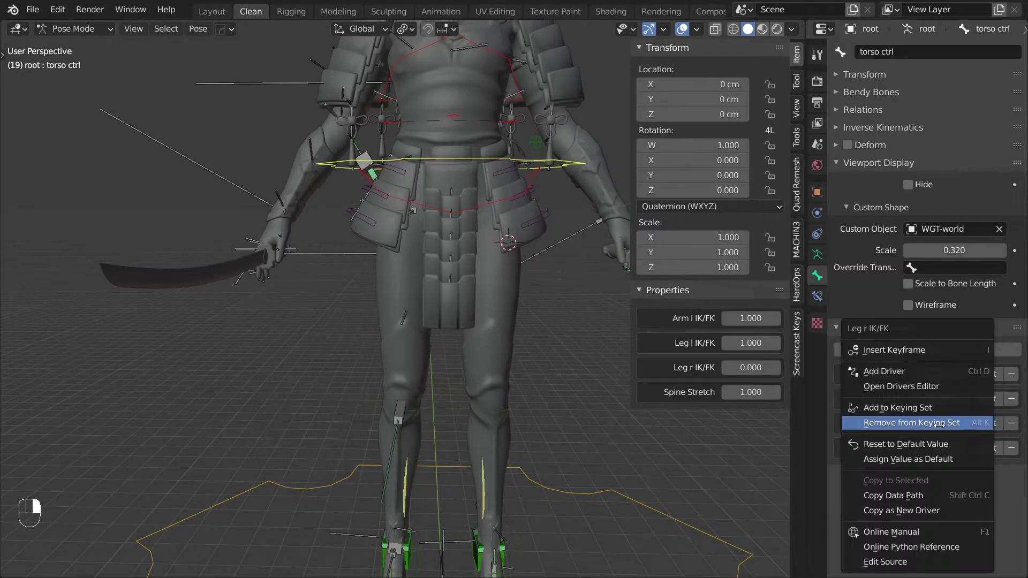
{"action": "left_click", "coordinate": [951, 510]}
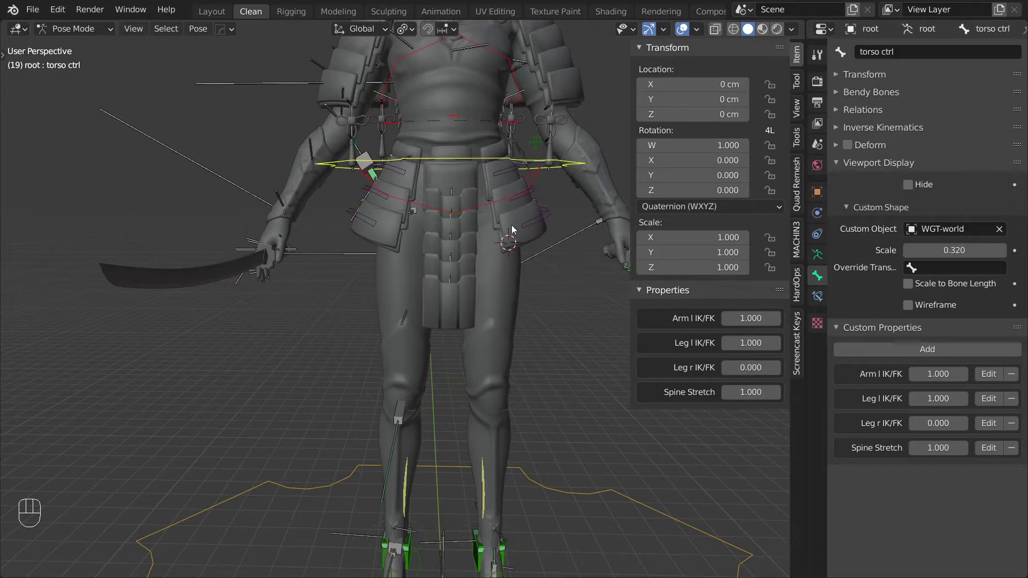
Step: Show only the armature layer holding the MCH bones, and select MCH-IK thigh_r in Edit Mode with X-ray on
{"action": "left_click", "coordinate": [818, 255]}
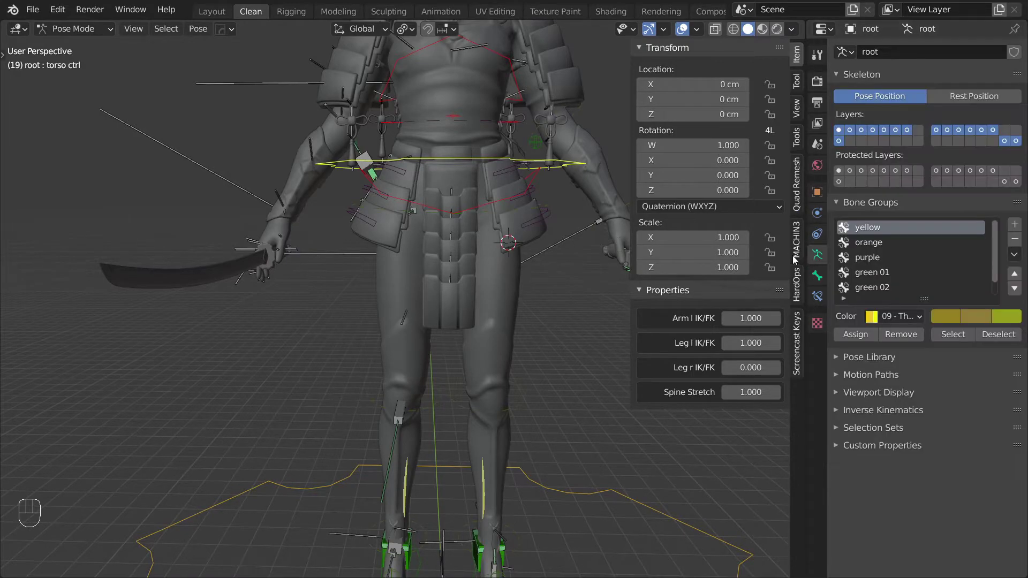
{"action": "key", "text": "n"}
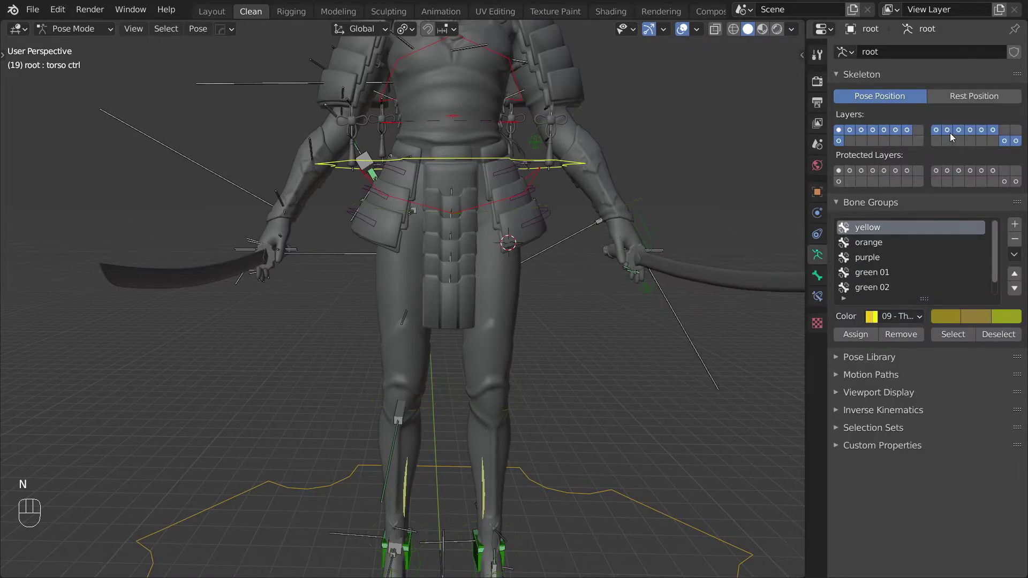
{"action": "left_click", "coordinate": [950, 133]}
{"action": "key", "text": "alt+z"}
{"action": "key", "text": "Tab"}
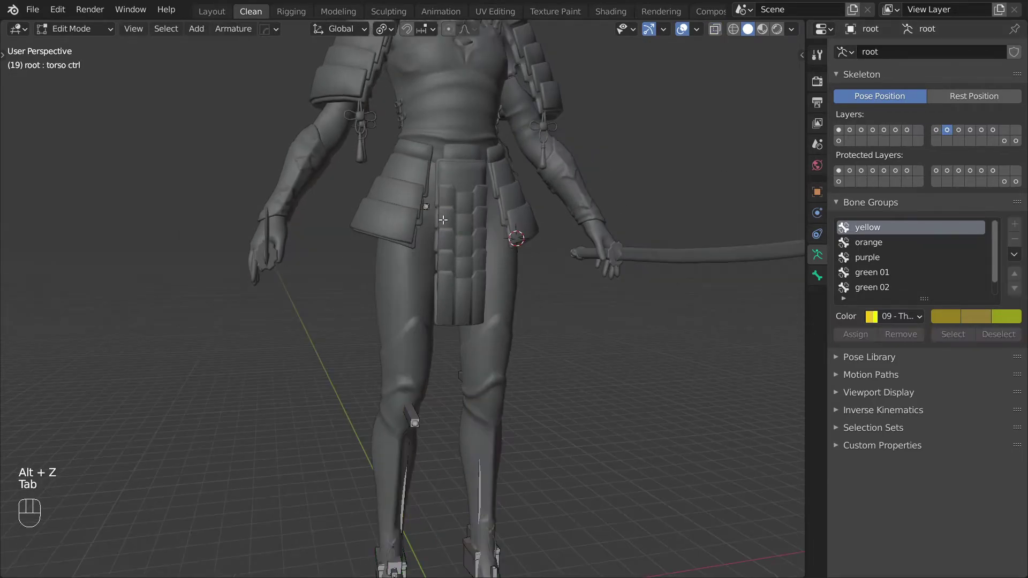
{"action": "key", "text": "alt+z"}
{"action": "scroll", "coordinate": [411, 278], "scroll_direction": "up", "scroll_amount": 6}
{"action": "left_click", "coordinate": [439, 262]}
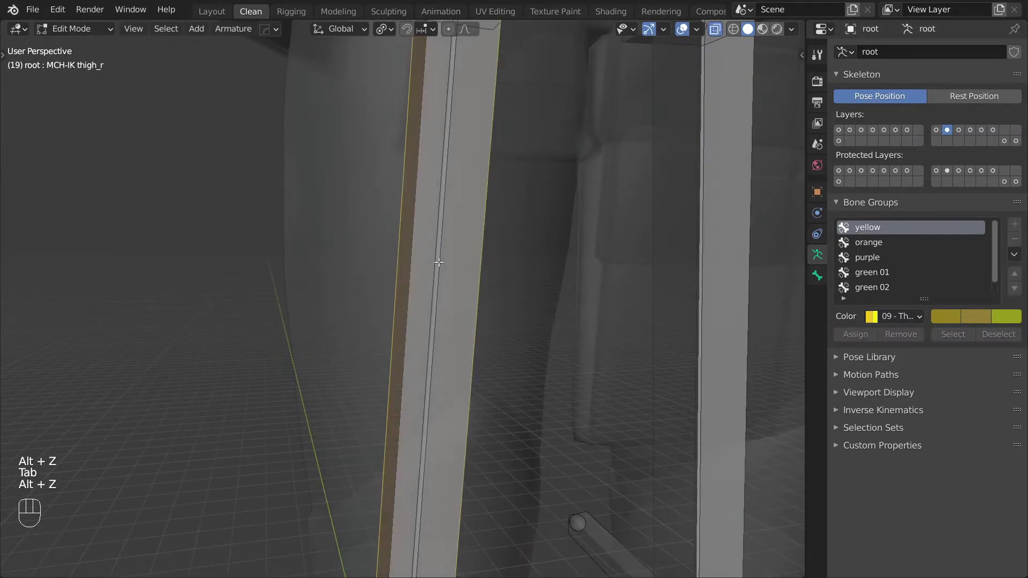
Step: Paste the copied Leg r IK/FK driver onto the influence of MCH-thigh driver_r's second Copy Transforms constraint in Pose Mode
{"action": "key", "text": "Tab"}
{"action": "scroll", "coordinate": [439, 261], "scroll_direction": "down", "scroll_amount": 4}
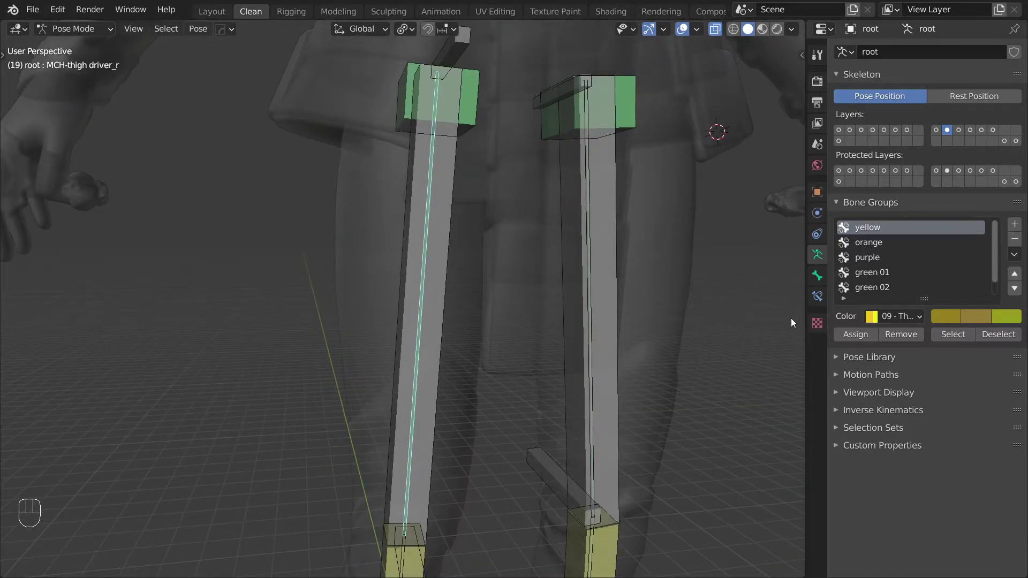
{"action": "left_click", "coordinate": [818, 296]}
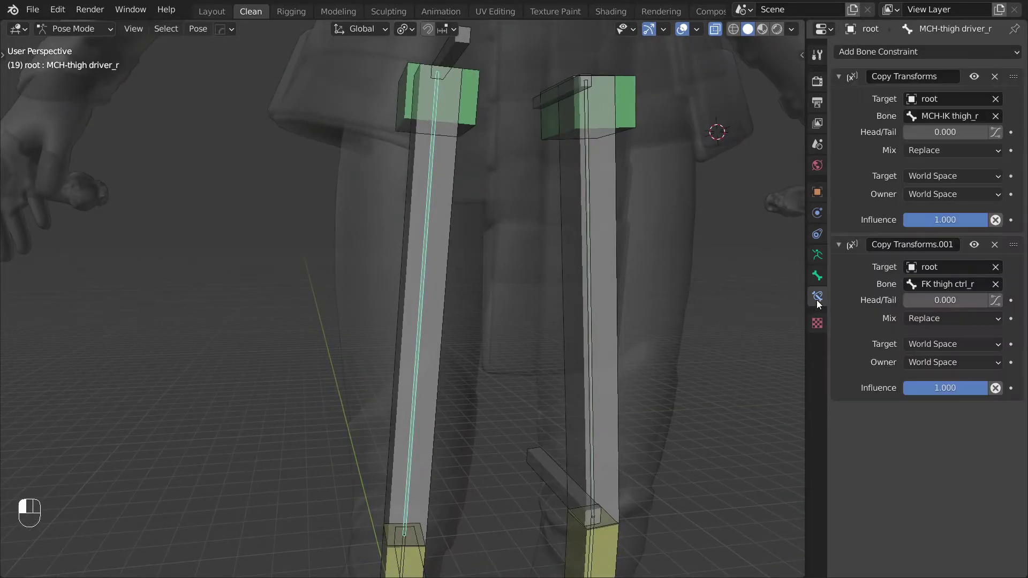
{"action": "right_click", "coordinate": [952, 389]}
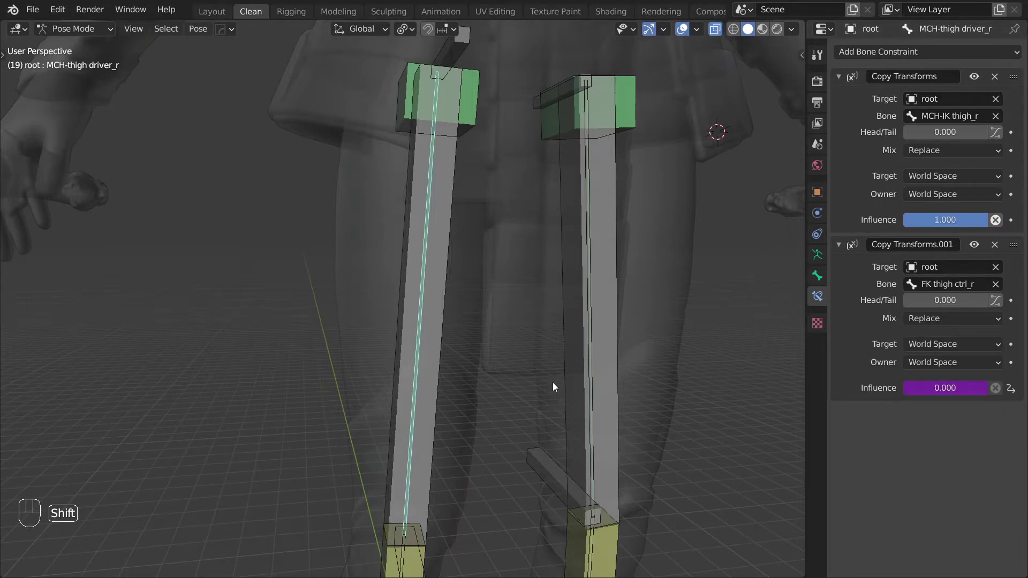
Step: Select MCH-calf driver_r and paste the driver onto the influence of its Copy Transforms constraint targeting FK calf ctrl_r
{"action": "middle_click_drag", "start_coordinate": [552, 382], "coordinate": [581, 95], "text": "shift"}
{"action": "left_click", "coordinate": [430, 199]}
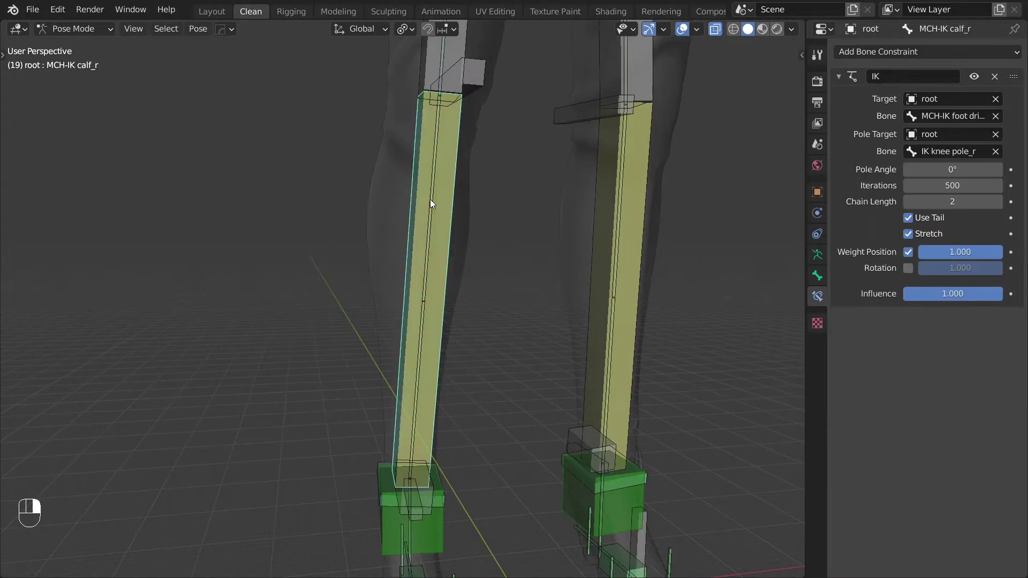
{"action": "left_click", "coordinate": [429, 200]}
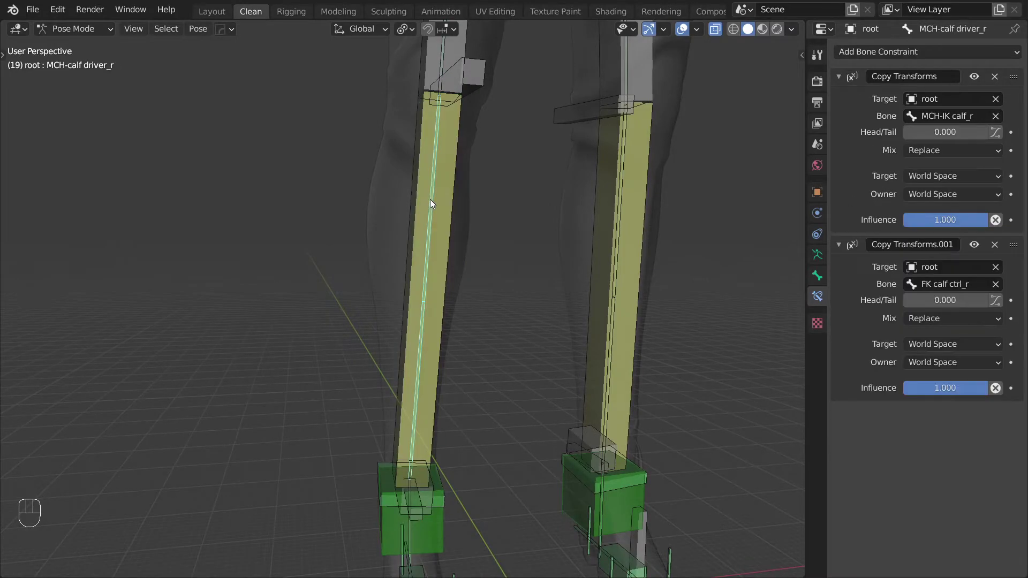
{"action": "right_click", "coordinate": [920, 388]}
{"action": "left_click", "coordinate": [899, 444]}
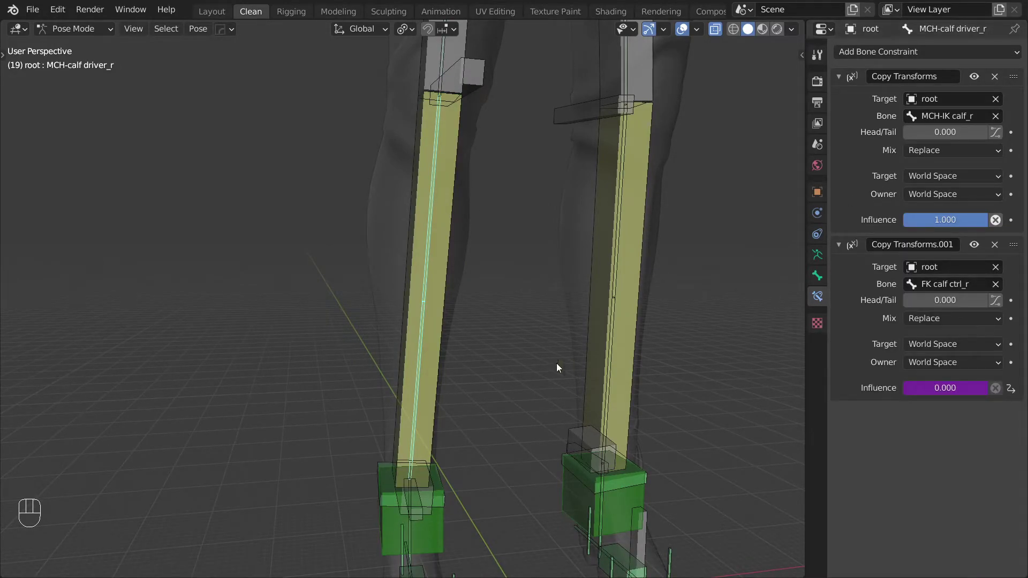
Step: Select MCH-foot driver_r and paste the driver onto the influence of its Copy Transforms constraint targeting FK foot ctrl_r
{"action": "middle_click_drag", "start_coordinate": [471, 396], "coordinate": [366, 318], "text": "shift"}
{"action": "left_click", "coordinate": [366, 318]}
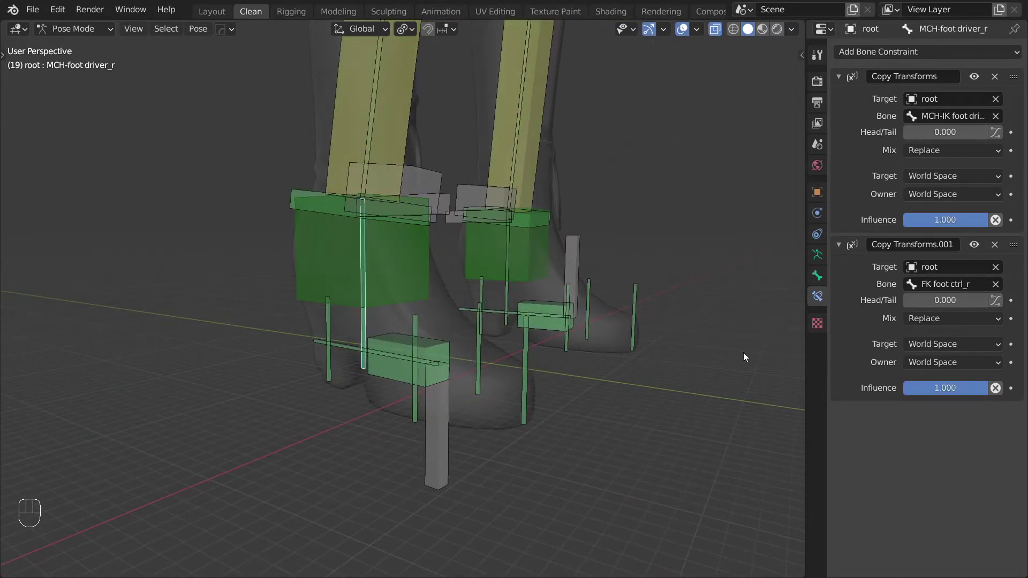
{"action": "right_click", "coordinate": [924, 388]}
{"action": "left_click", "coordinate": [904, 386]}
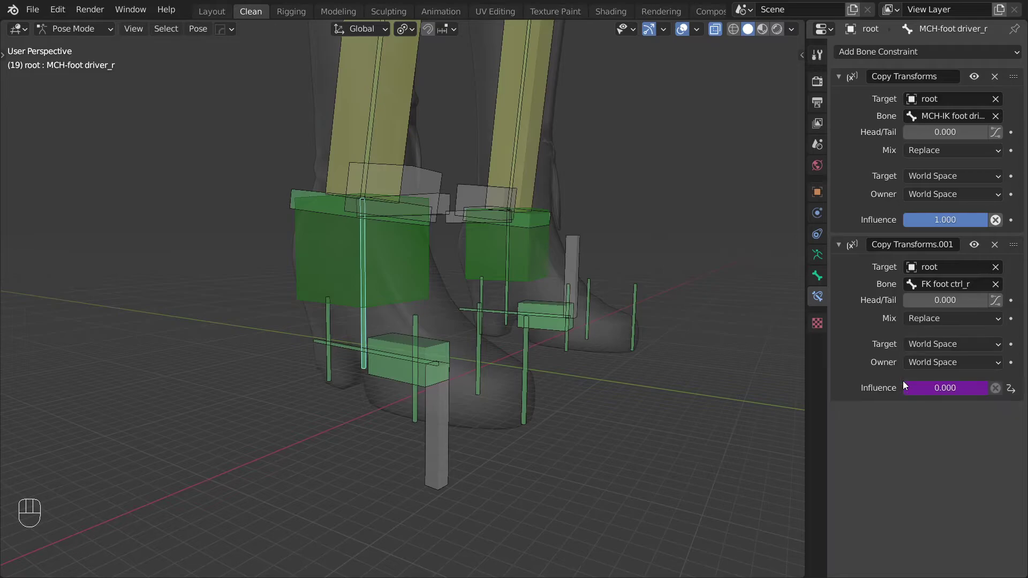
Step: Select MCH-ball driver_r and paste the driver onto the influence of its Copy Transforms constraint targeting FK ball ctrl_r
{"action": "left_click", "coordinate": [306, 397]}
{"action": "key", "text": "q"}
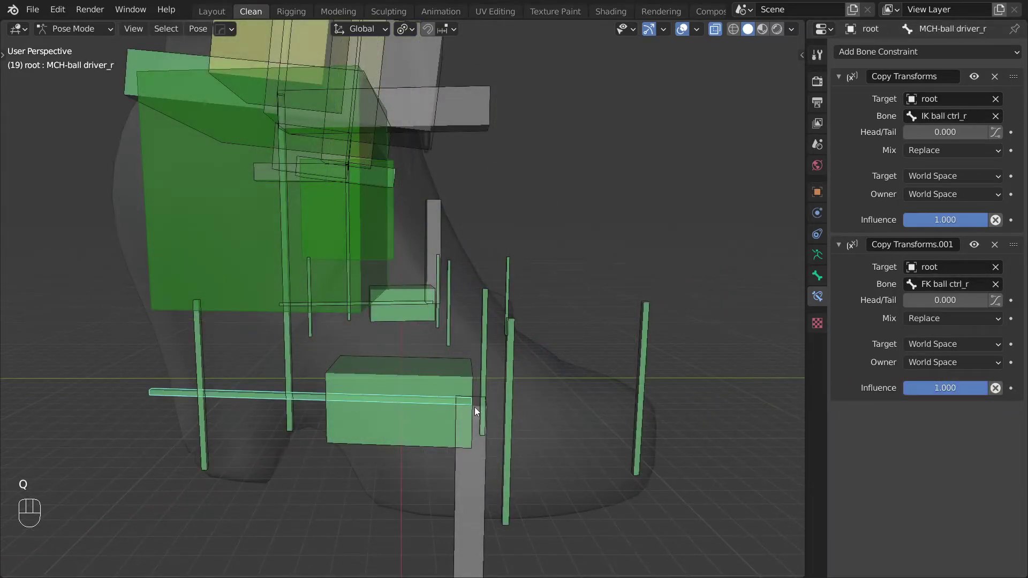
{"action": "right_click", "coordinate": [936, 389]}
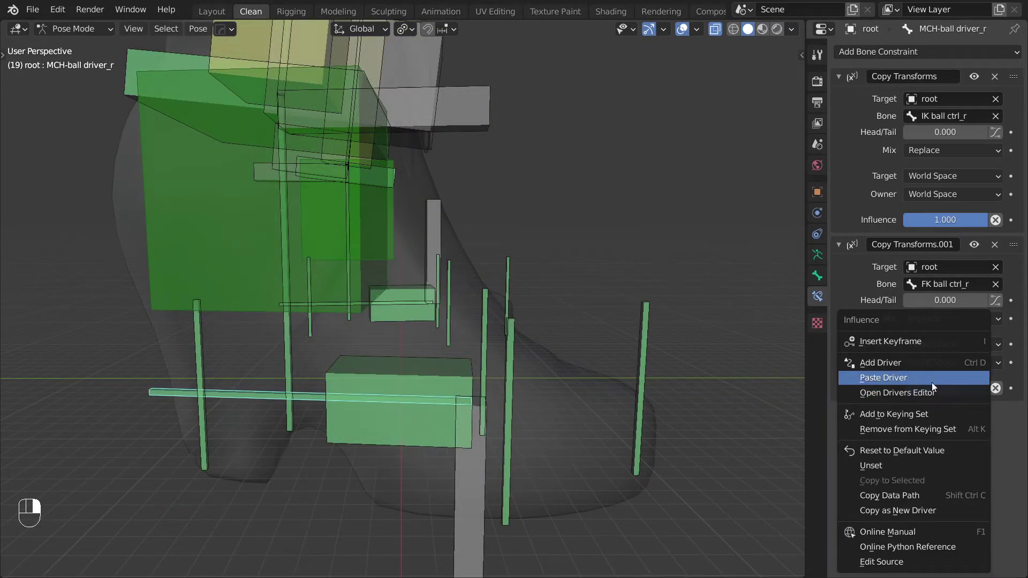
{"action": "left_click", "coordinate": [932, 381]}
Step: Move torso ctrl about 13.6 cm in X, -1.8 cm in Y and -18.9 cm in Z, and set Leg r IK/FK to 1.000
{"action": "key", "text": "g"}
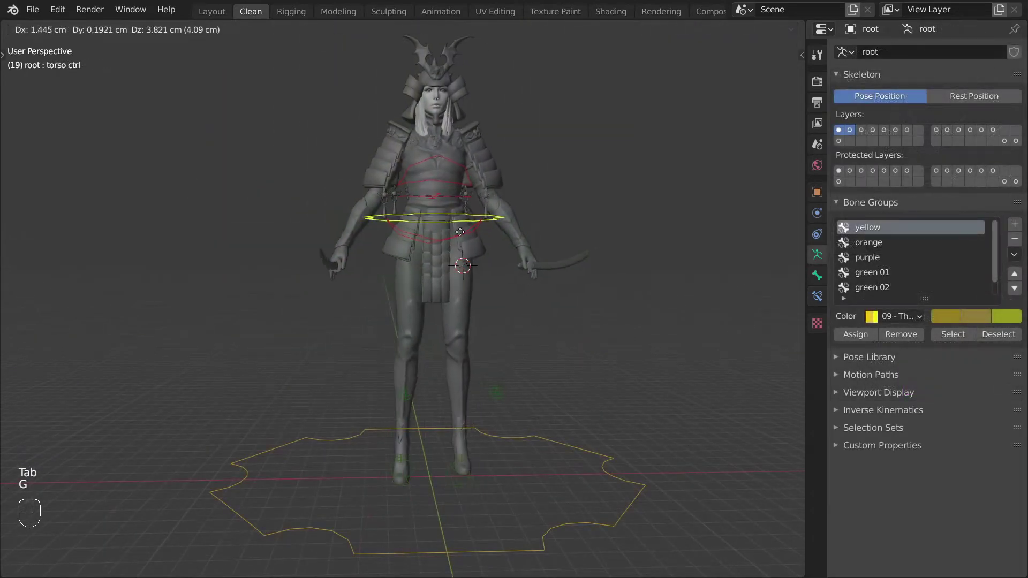
{"action": "left_click", "coordinate": [500, 267]}
{"action": "key", "text": "n"}
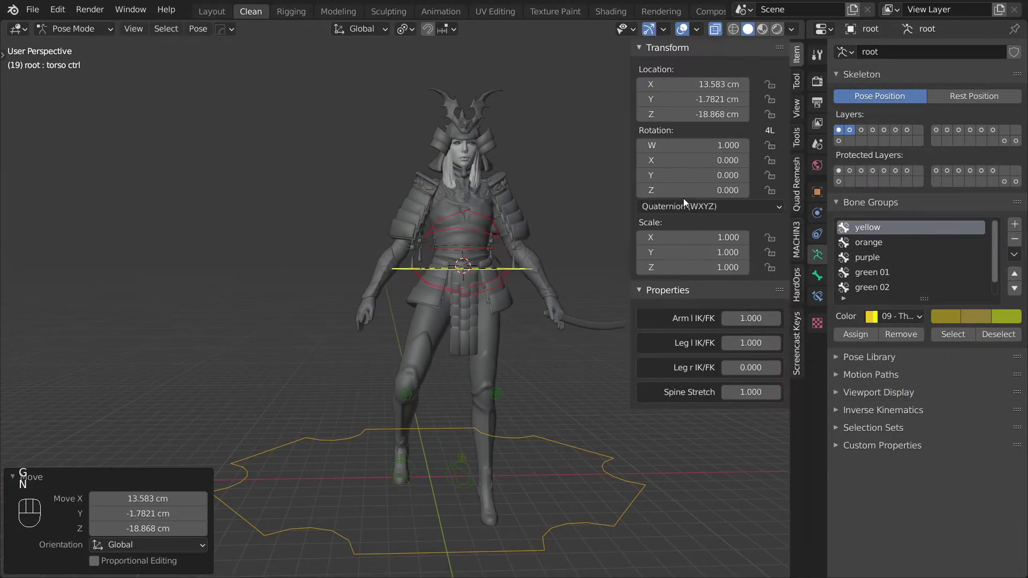
{"action": "left_click_drag", "start_coordinate": [754, 368], "coordinate": [847, 368]}
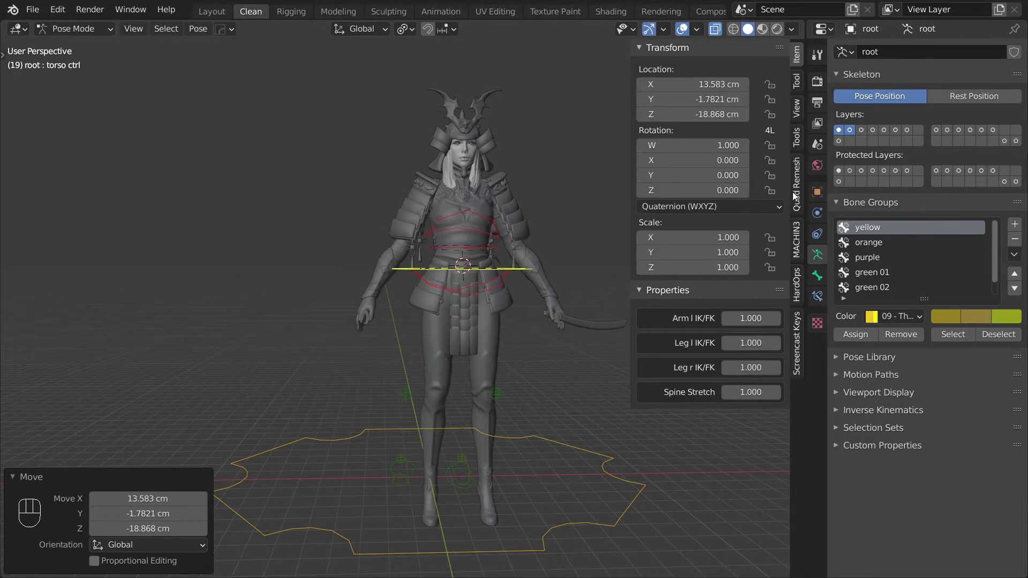
Step: Toggle the third armature layer and try moving torso ctrl on the character in the sword-fighting pose
{"action": "left_click", "coordinate": [861, 130], "text": "shift"}
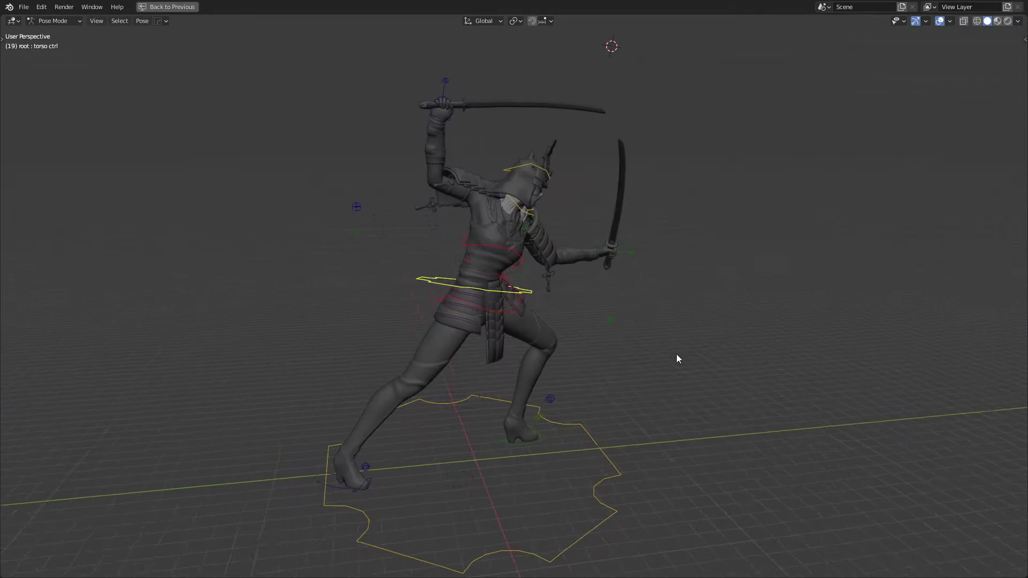
{"action": "middle_click_drag", "start_coordinate": [677, 356], "coordinate": [74, 343]}
{"action": "key", "text": "g"}
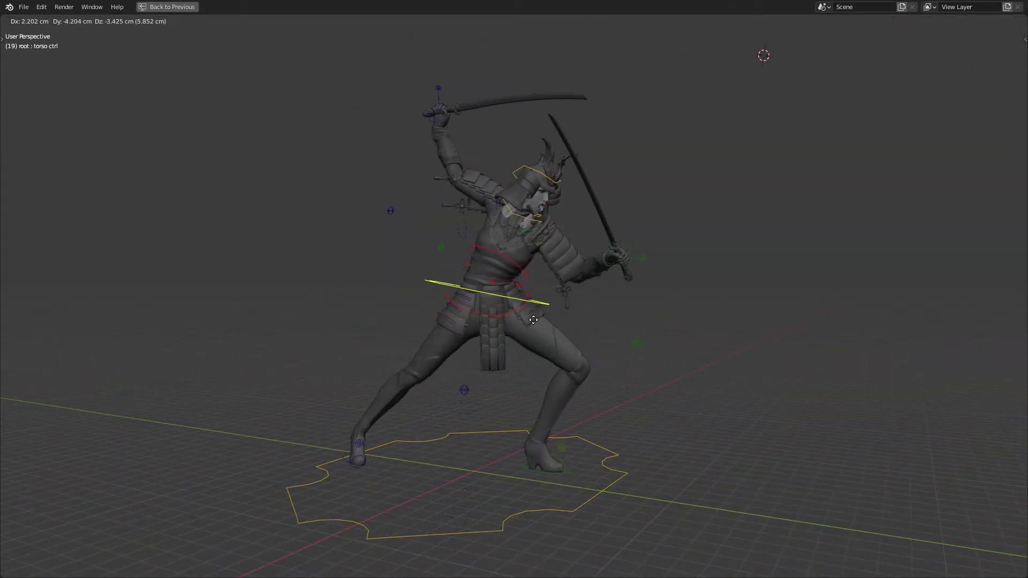
{"action": "right_click", "coordinate": [525, 336]}
Step: Try moving IK hand ctrl_r, and rotate it to tilt the raised right hand and its sword
{"action": "left_click", "coordinate": [432, 126]}
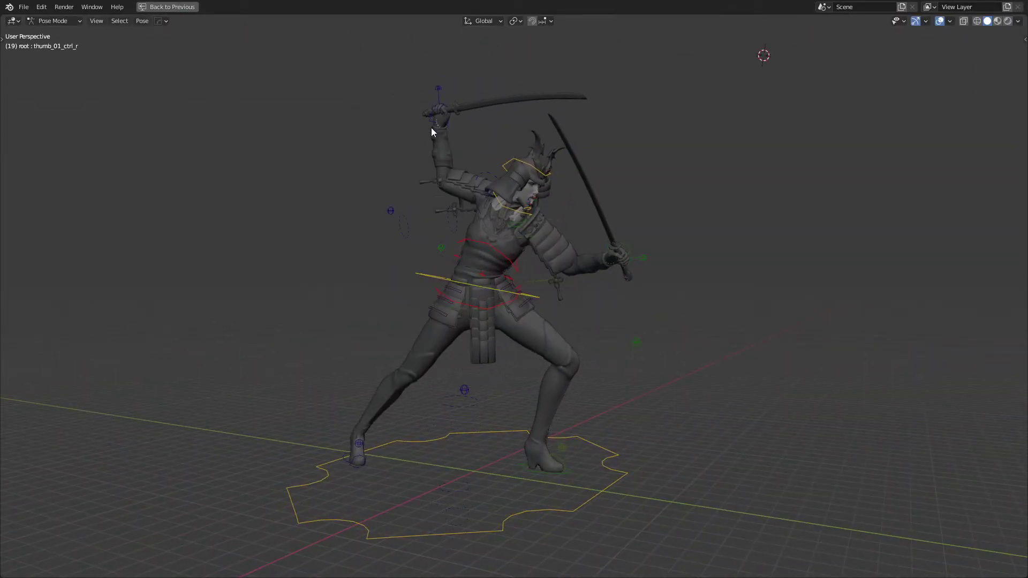
{"action": "middle_click_drag", "start_coordinate": [432, 127], "coordinate": [420, 121]}
{"action": "left_click", "coordinate": [448, 128]}
{"action": "key", "text": "g"}
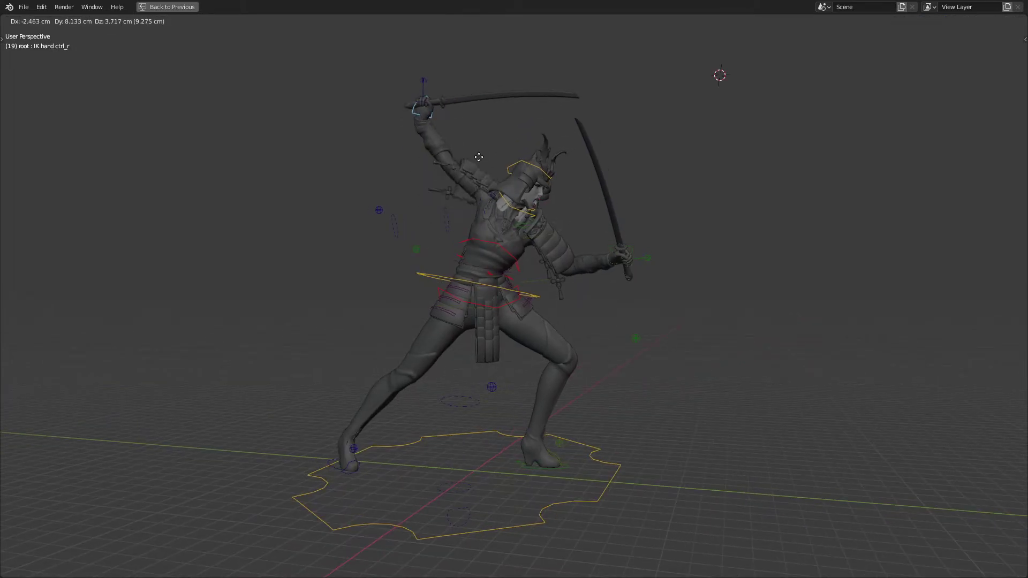
{"action": "key", "text": "r"}
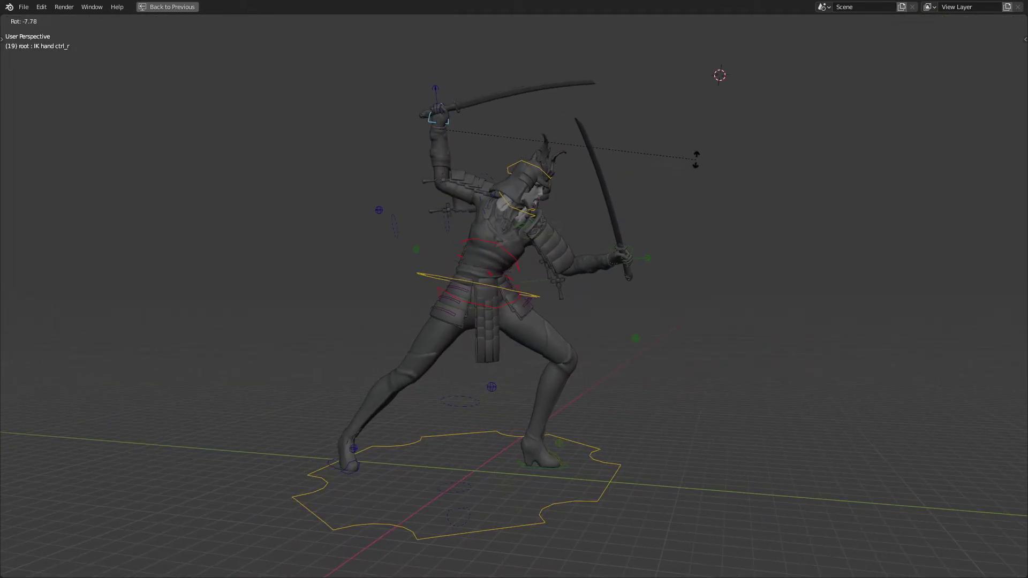
{"action": "left_click", "coordinate": [696, 160]}
Step: Try moving IK knee pole_r to swing the right knee
{"action": "middle_click_drag", "start_coordinate": [506, 320], "coordinate": [446, 293]}
{"action": "left_click", "coordinate": [395, 346]}
{"action": "key", "text": "g"}
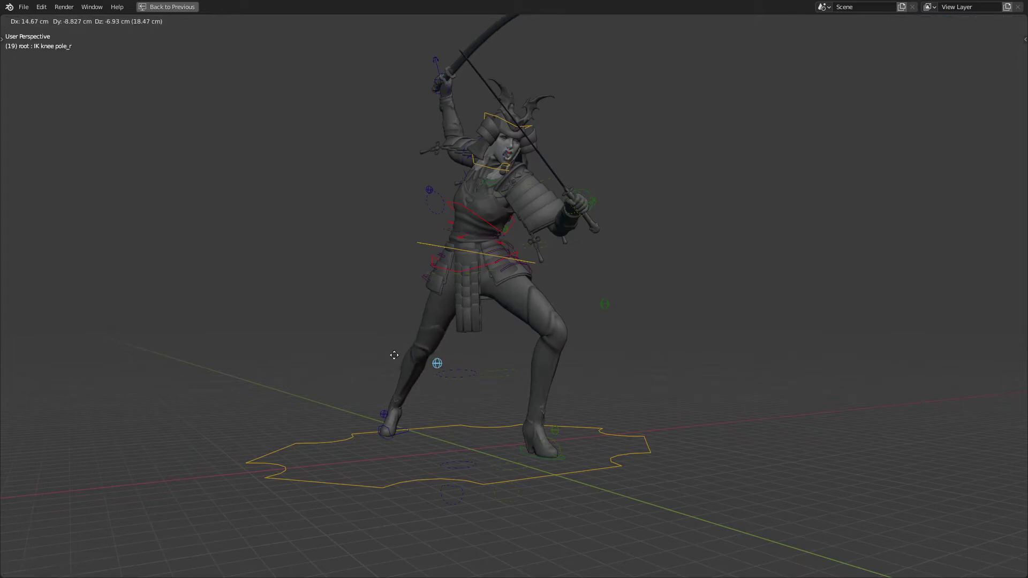
{"action": "key", "text": "Escape"}
Step: Select torso ctrl, show its custom properties and set Leg l IK/FK to 1.000
{"action": "left_click", "coordinate": [523, 263]}
{"action": "left_click", "coordinate": [531, 262]}
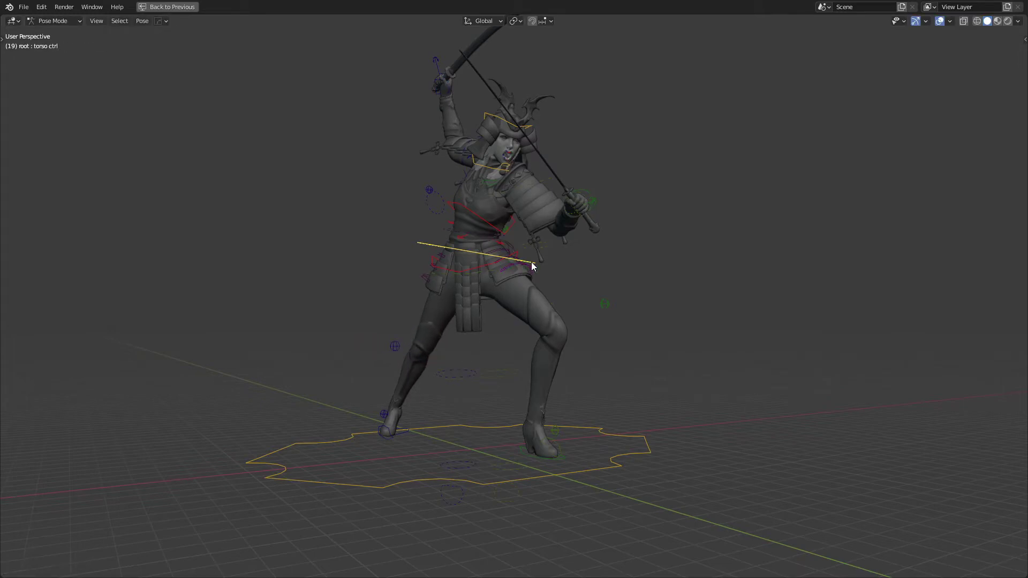
{"action": "key", "text": "n"}
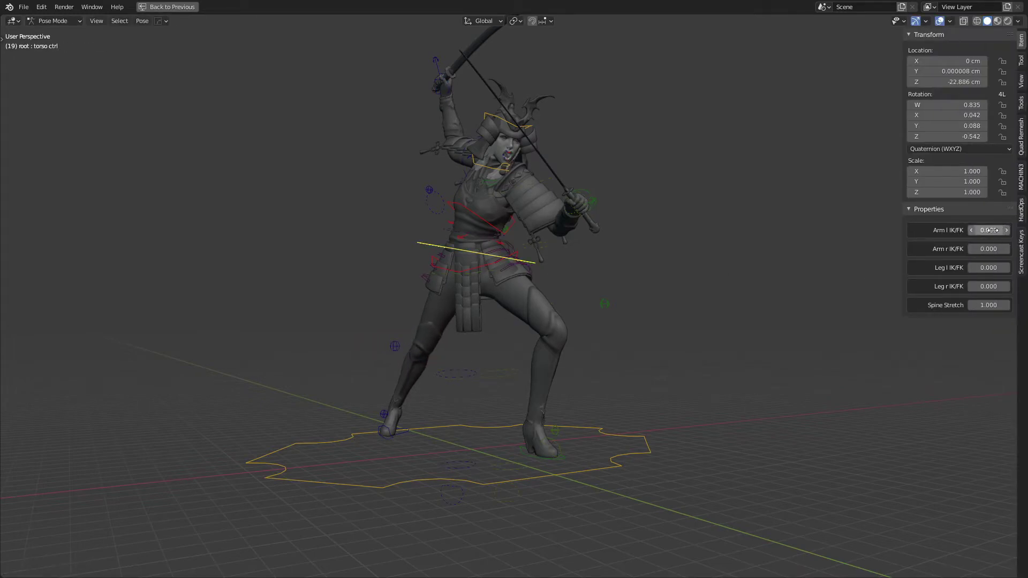
{"action": "left_click_drag", "start_coordinate": [989, 268], "coordinate": [1021, 267]}
Step: Select FK thigh ctrl_l and rotate it freely to lift the left leg forward off the ground
{"action": "middle_click_drag", "start_coordinate": [643, 278], "coordinate": [531, 268]}
{"action": "scroll", "coordinate": [490, 251], "scroll_direction": "up", "scroll_amount": 4}
{"action": "left_click", "coordinate": [488, 248]}
{"action": "scroll", "coordinate": [509, 260], "scroll_direction": "down", "scroll_amount": 2}
{"action": "left_click", "coordinate": [531, 268]}
{"action": "scroll", "coordinate": [532, 268], "scroll_direction": "down", "scroll_amount": 2}
{"action": "key", "text": "r"}
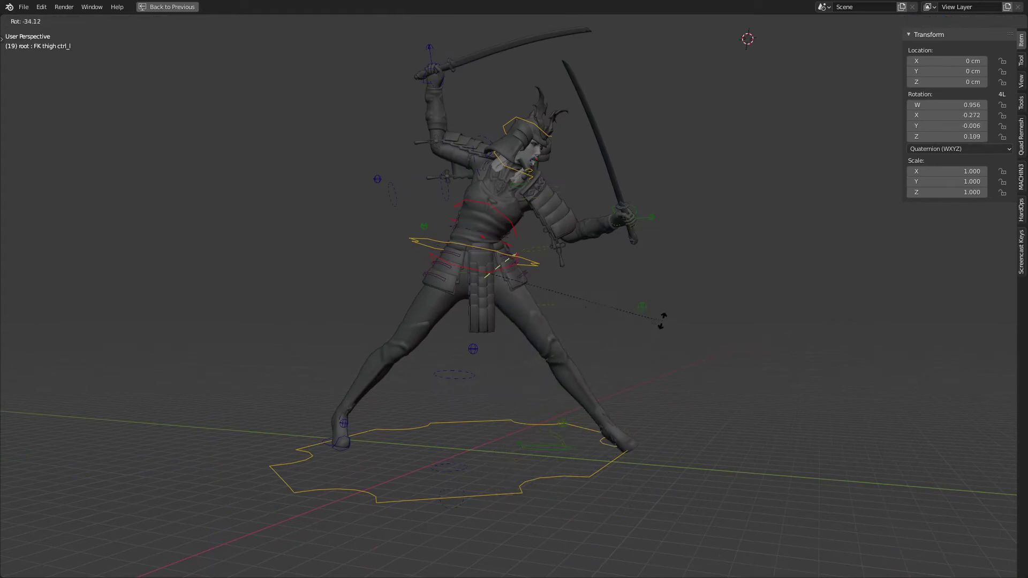
{"action": "key", "text": "r"}
{"action": "left_click", "coordinate": [586, 312]}
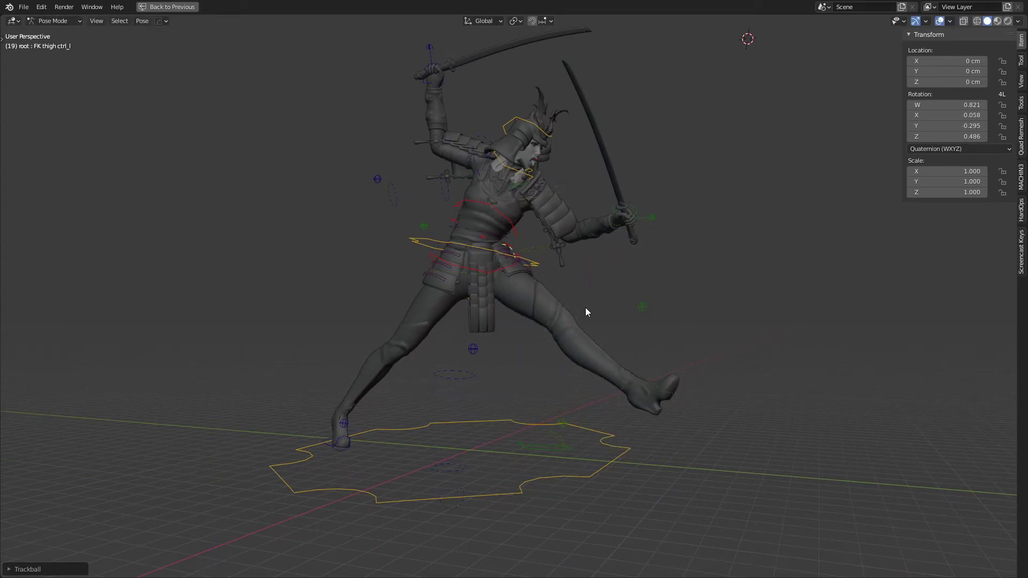
Step: Rotate FK calf ctrl_l to bend the left knee so the lower leg folds backward
{"action": "left_click", "coordinate": [582, 310]}
{"action": "middle_click_drag", "start_coordinate": [582, 311], "coordinate": [631, 330]}
{"action": "key", "text": "r"}
{"action": "left_click", "coordinate": [545, 417]}
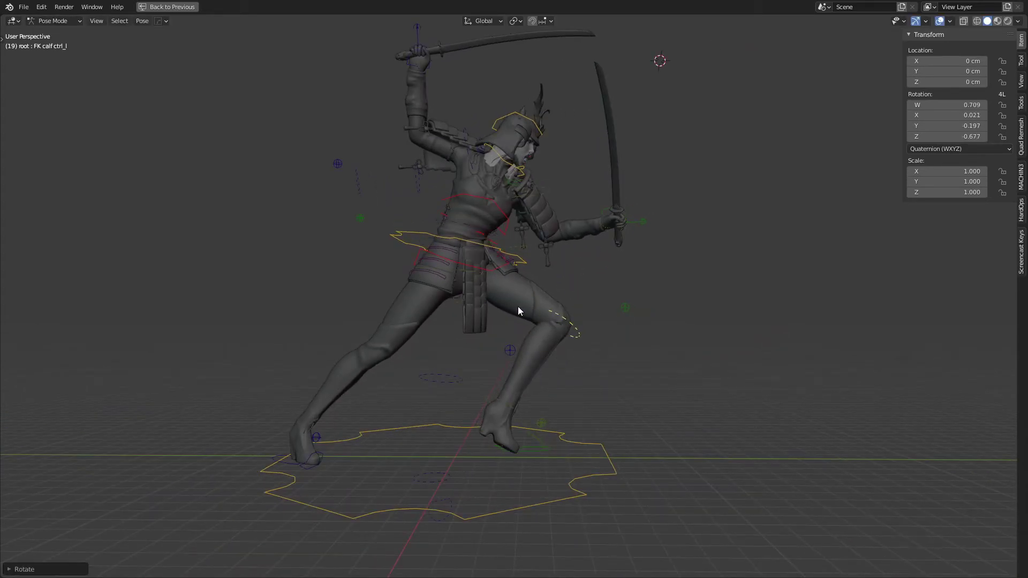
Step: Rotate FK thigh ctrl_l from the front, with an additional trackball rotation, to bring the left leg outward
{"action": "middle_click_drag", "start_coordinate": [518, 311], "coordinate": [488, 295]}
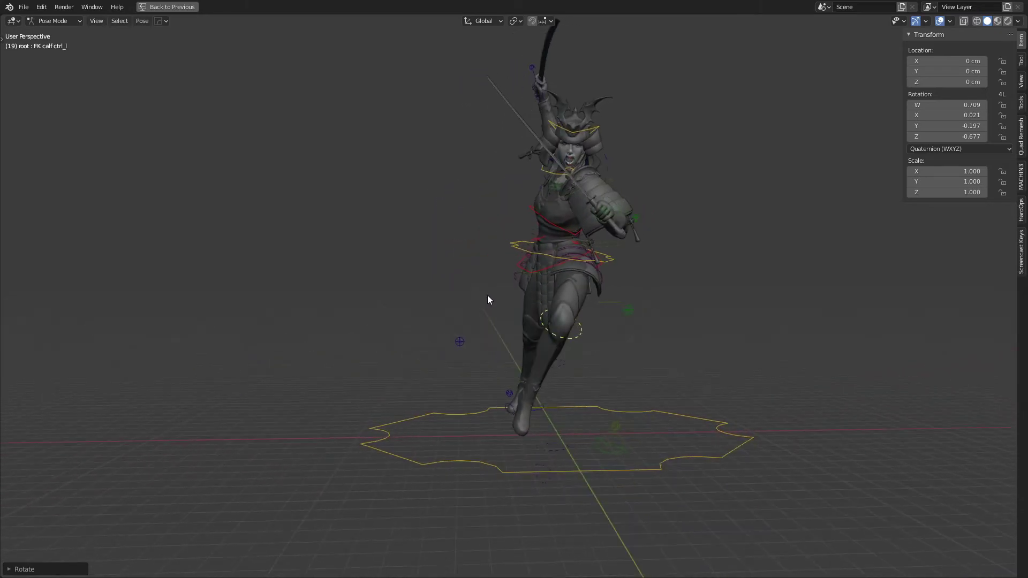
{"action": "left_click", "coordinate": [583, 266]}
{"action": "left_click", "coordinate": [610, 279]}
{"action": "left_click", "coordinate": [606, 278]}
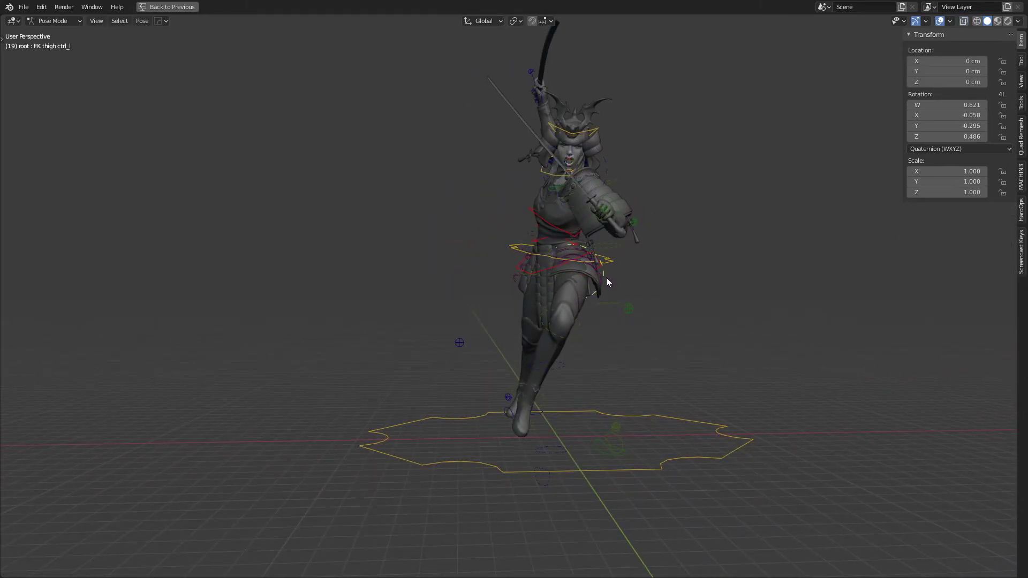
{"action": "middle_click_drag", "start_coordinate": [606, 278], "coordinate": [645, 329]}
{"action": "key", "text": "r"}
{"action": "left_click", "coordinate": [670, 313]}
{"action": "key", "text": "r"}
Step: Rotate FK calf ctrl_l from the side to adjust the left knee bend
{"action": "key", "text": "r"}
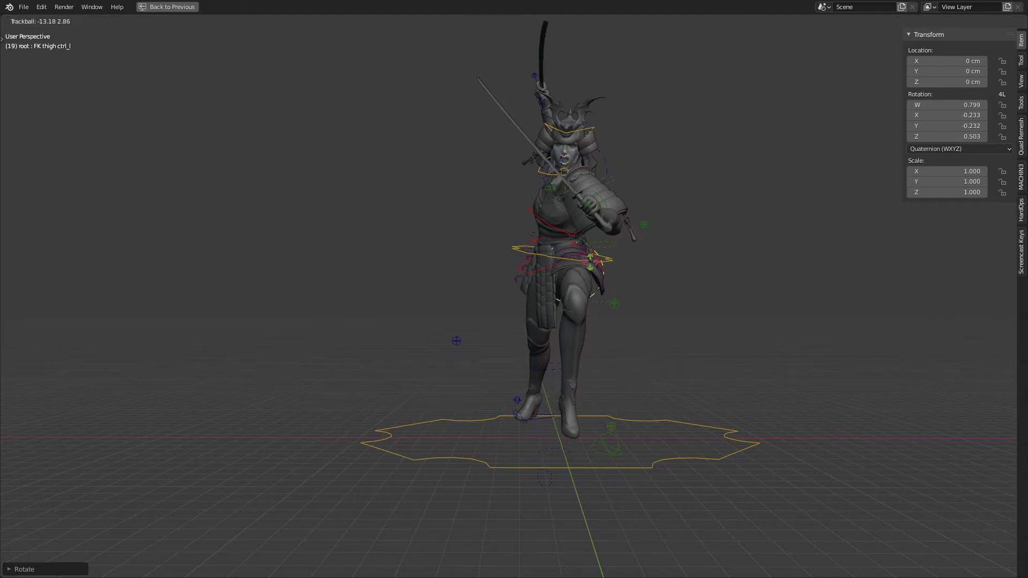
{"action": "left_click", "coordinate": [590, 262]}
{"action": "middle_click_drag", "start_coordinate": [590, 262], "coordinate": [689, 295]}
{"action": "left_click", "coordinate": [687, 310]}
Step: Rotate FK foot ctrl_l to angle the raised left foot
{"action": "key", "text": "r"}
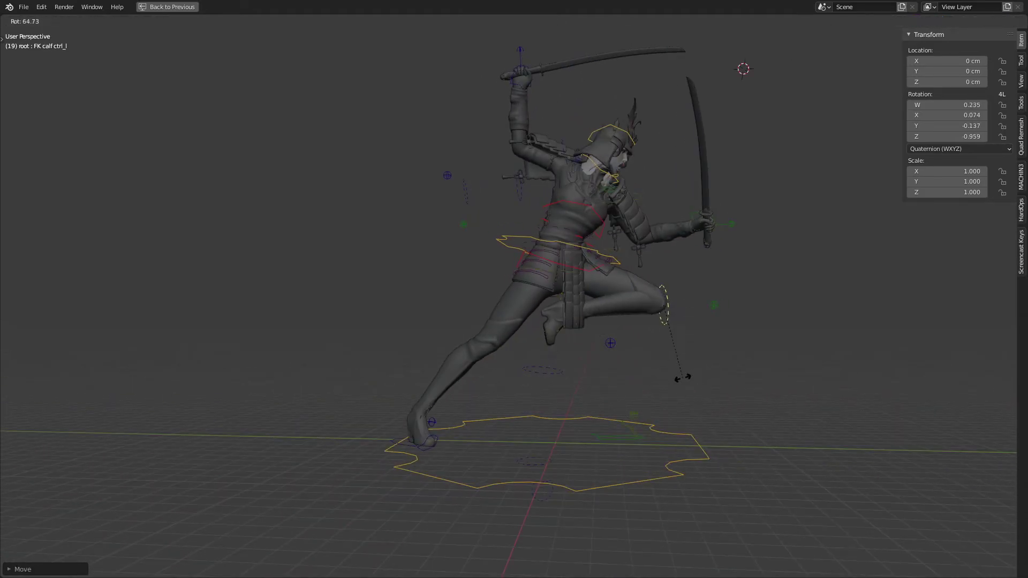
{"action": "left_click", "coordinate": [718, 345]}
{"action": "left_click", "coordinate": [611, 379]}
Step: Rotate torso ctrl by about -6.4 degrees and view the finished pose from the front
{"action": "key", "text": "r"}
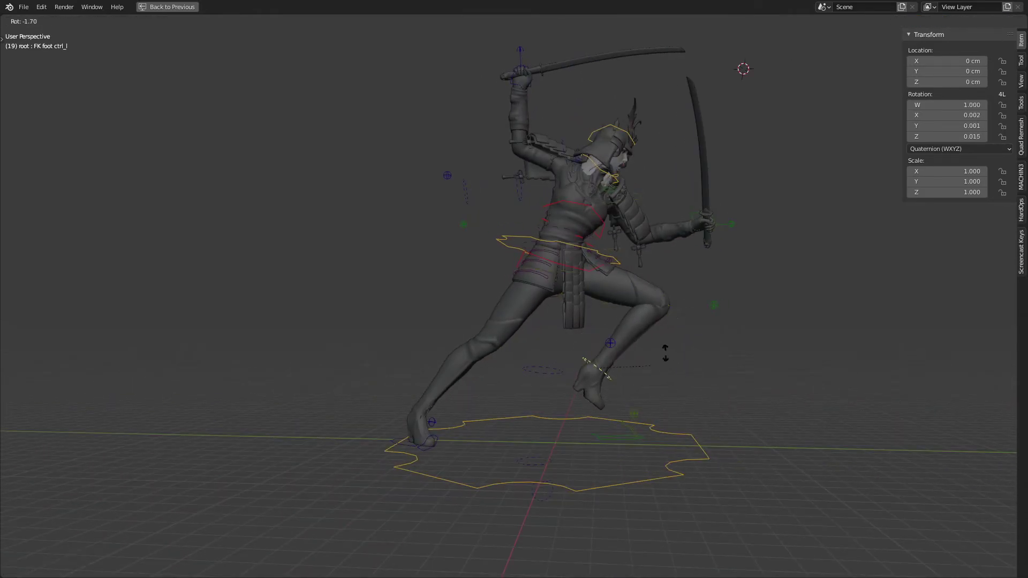
{"action": "key", "text": "Return"}
{"action": "left_click", "coordinate": [613, 264]}
{"action": "key", "text": "r"}
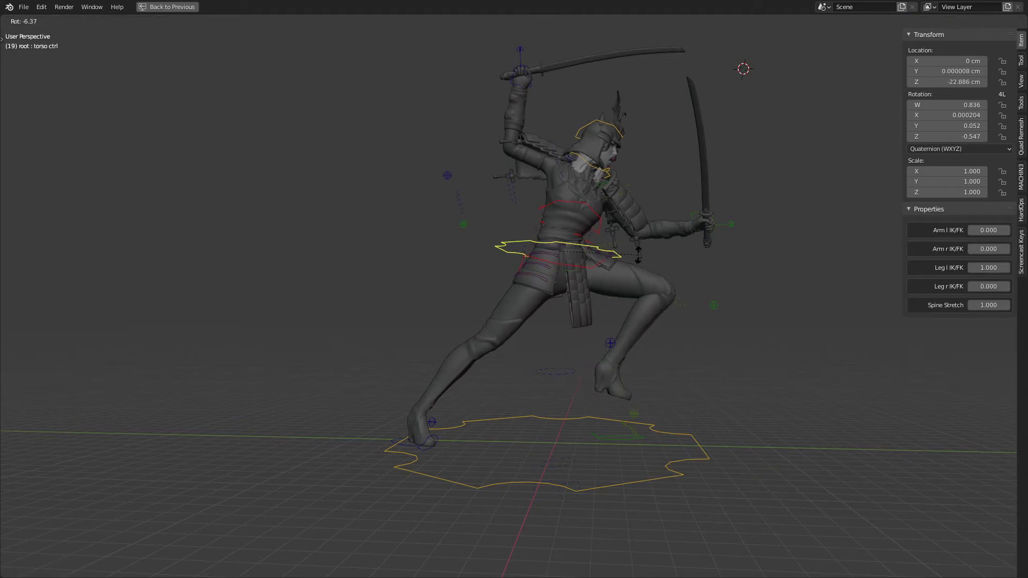
{"action": "key", "text": "Return"}
{"action": "middle_click_drag", "start_coordinate": [639, 255], "coordinate": [148, 277]}
{"action": "middle_click_drag", "start_coordinate": [548, 225], "coordinate": [492, 254], "text": "shift"}
{"action": "scroll", "coordinate": [493, 255], "scroll_direction": "up", "scroll_amount": 1}
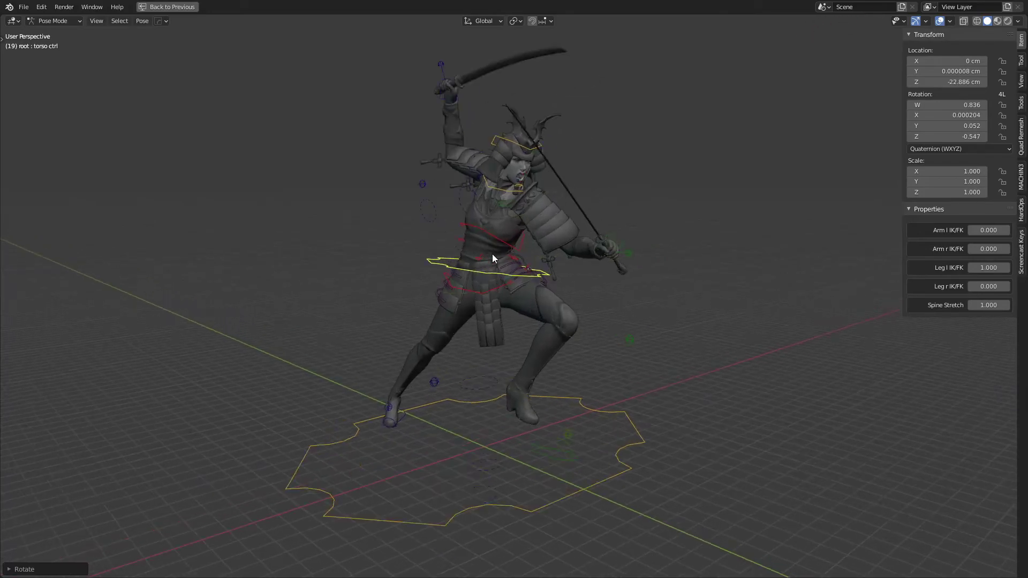